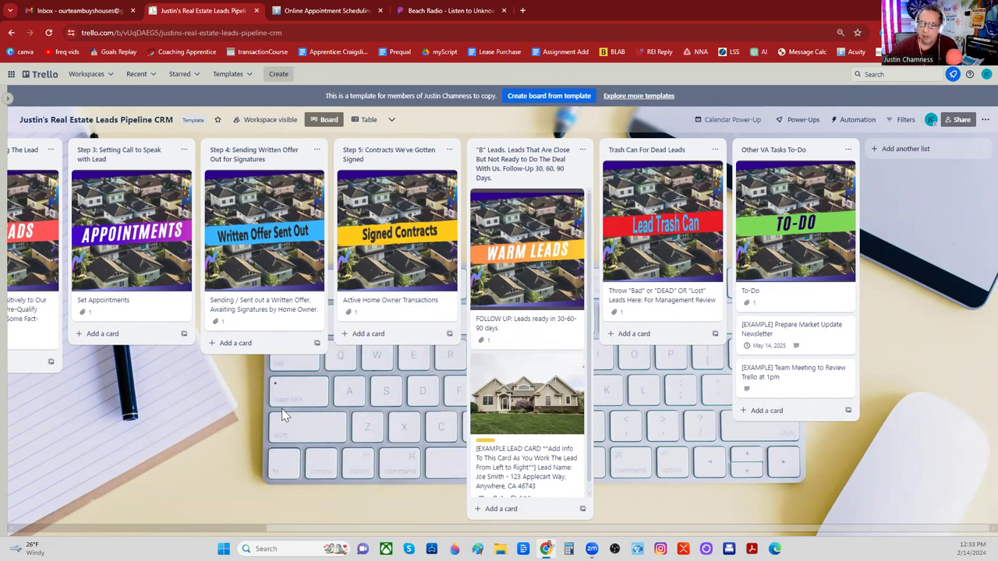
# Move the example lead card into the Trash Can list
pyautogui.moveTo(505, 407); pyautogui.dragTo(608, 368)
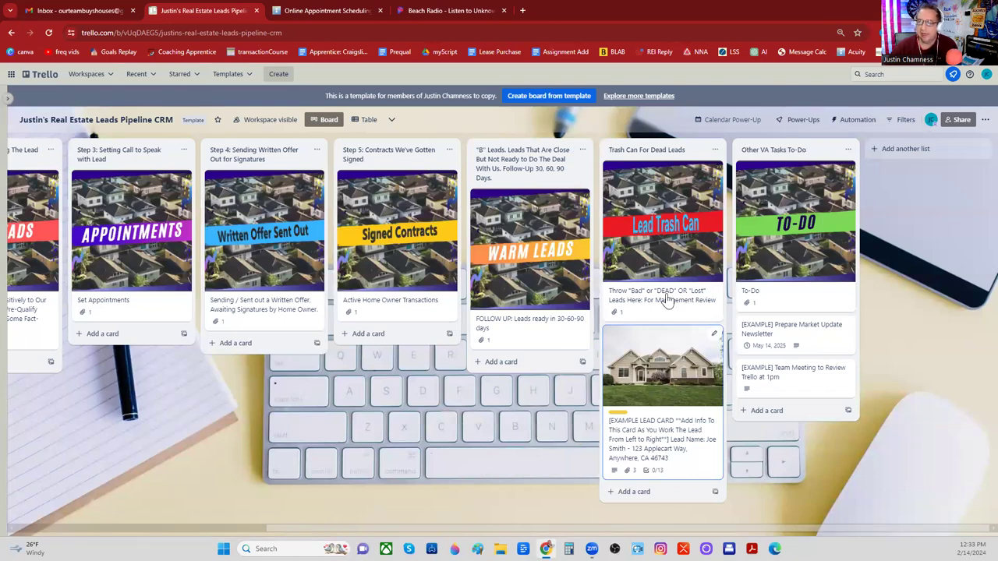
pyautogui.click(904, 152)
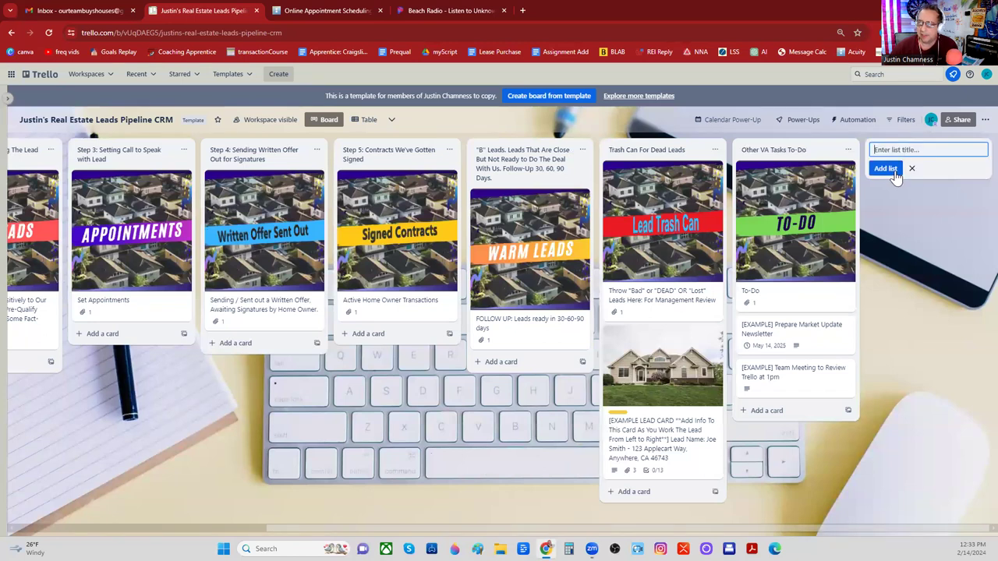
pyautogui.click(904, 168)
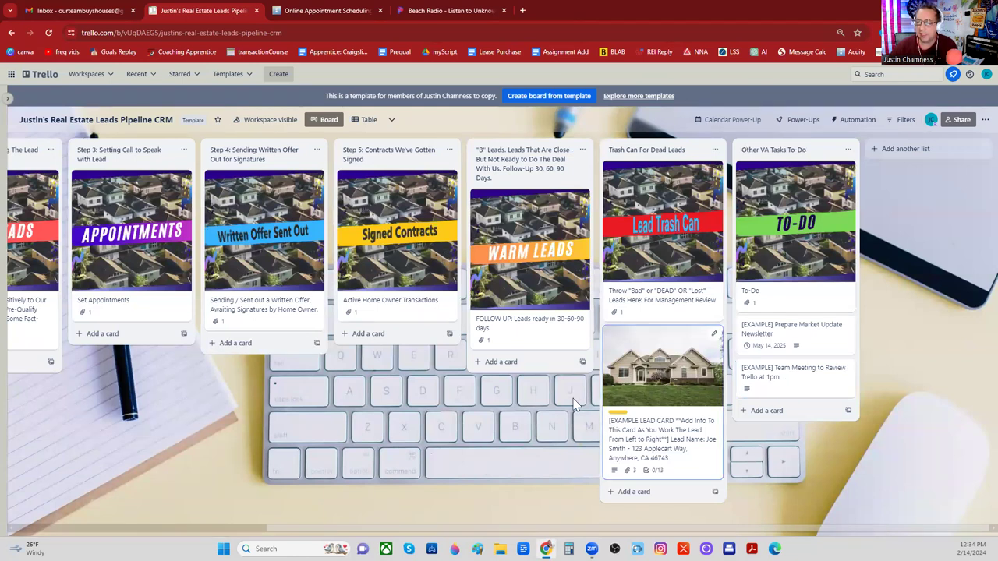
# Drag the example lead card into the How to Use This Simple CRM list
pyautogui.hscroll(-5, 297, 431)
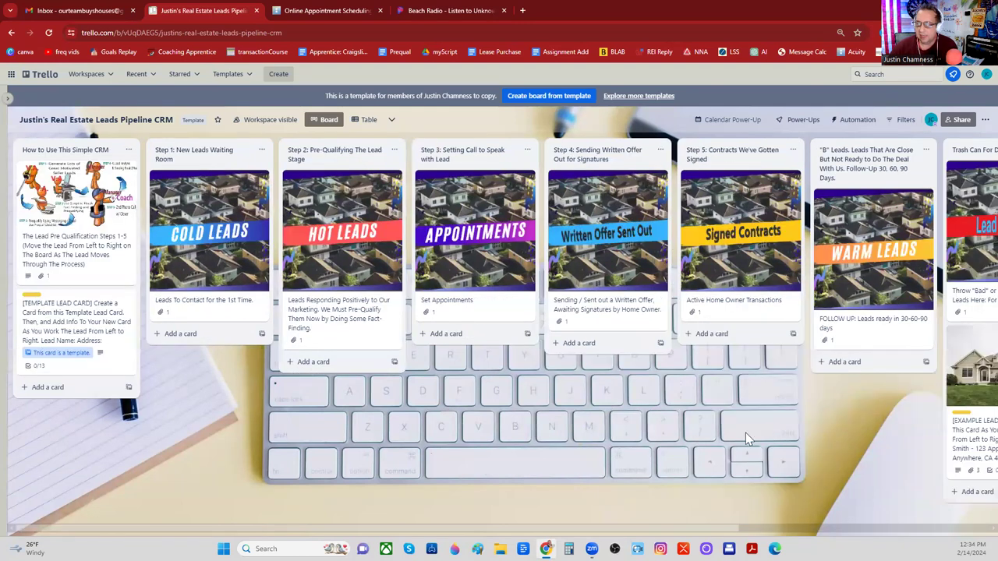
pyautogui.hscroll(3, 837, 407)
pyautogui.moveTo(830, 413); pyautogui.dragTo(60, 343)
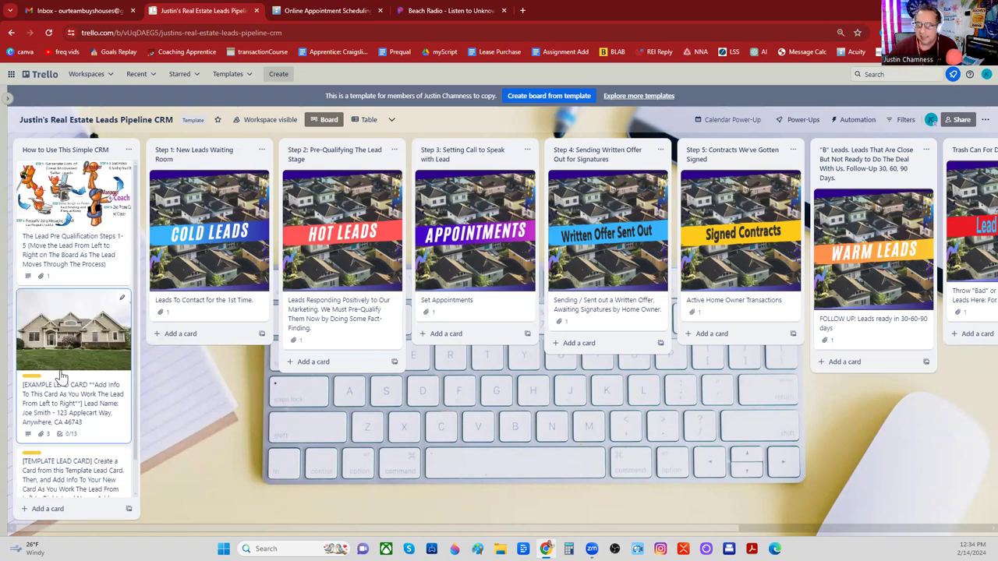
# Open the example lead card and inspect the lead name and property address in its title
pyautogui.click(61, 376)
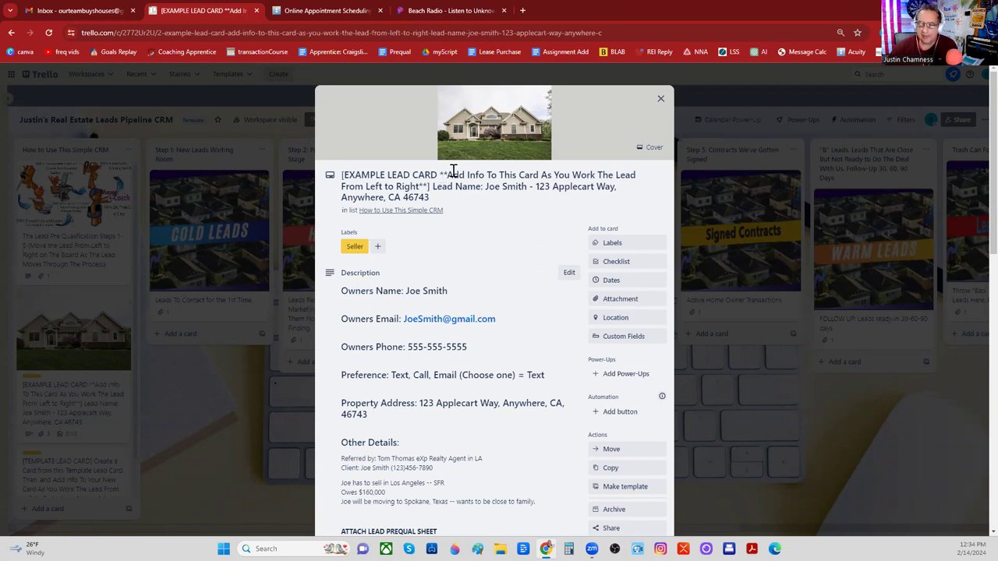
pyautogui.moveTo(448, 172); pyautogui.dragTo(531, 187)
pyautogui.click(484, 187)
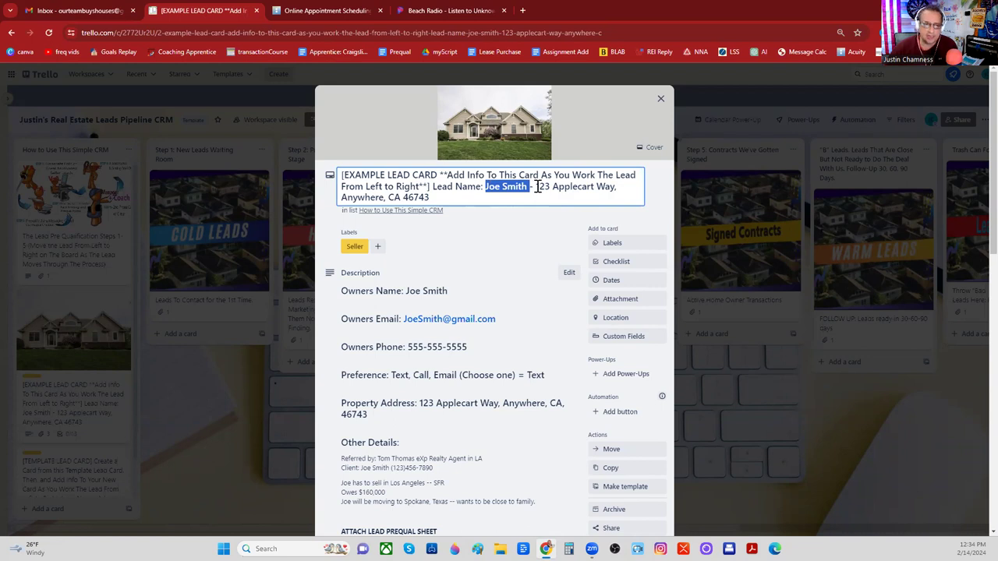
pyautogui.moveTo(536, 187); pyautogui.dragTo(622, 194)
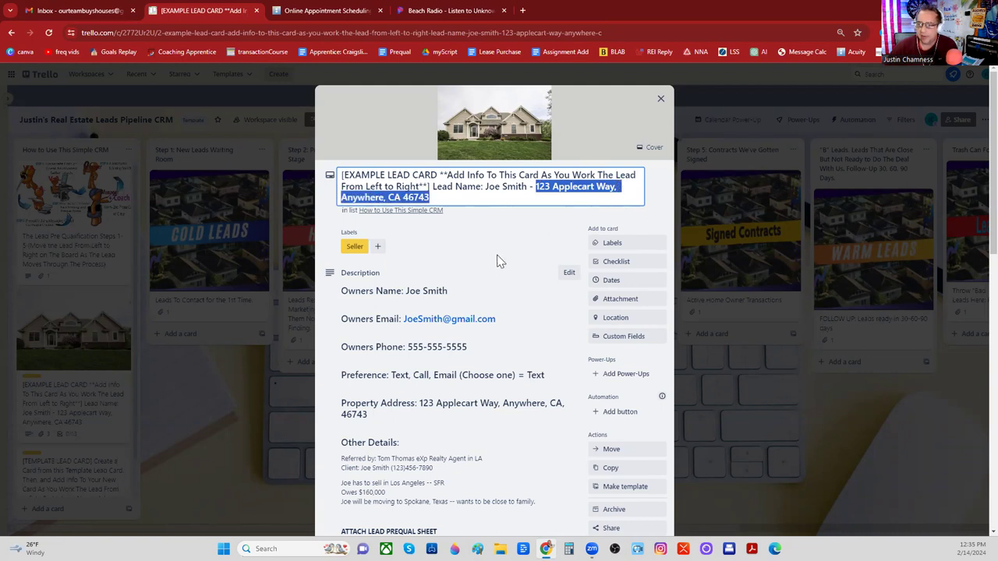
pyautogui.click(497, 228)
# Put the example card's description into editing mode
pyautogui.scroll(-2, 496, 224)
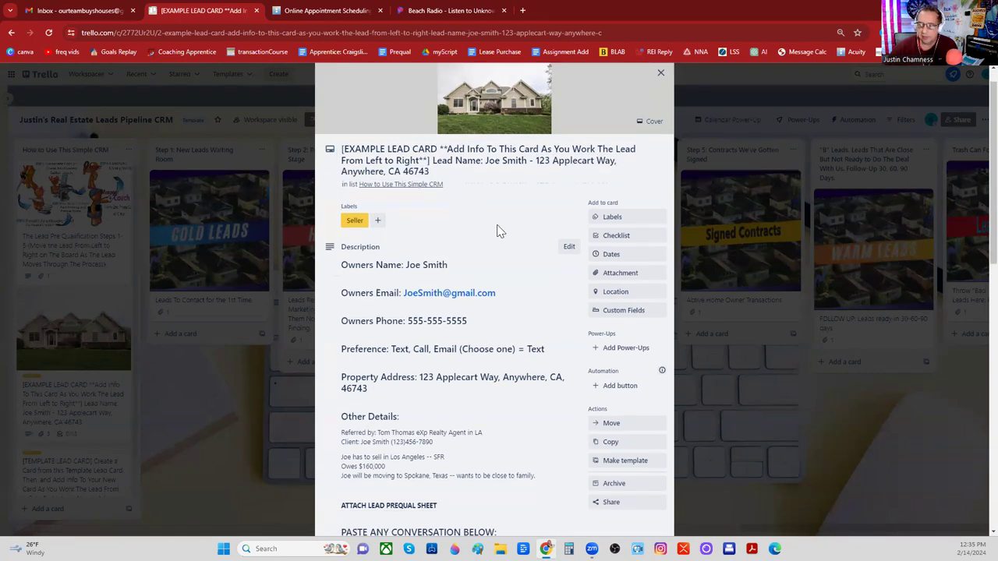
pyautogui.scroll(-1, 413, 273)
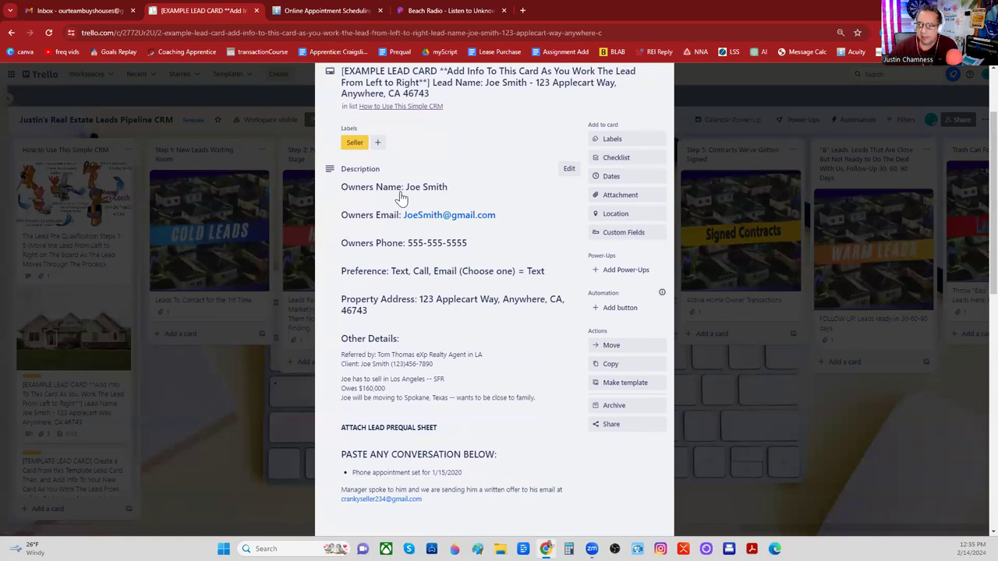
pyautogui.click(400, 197)
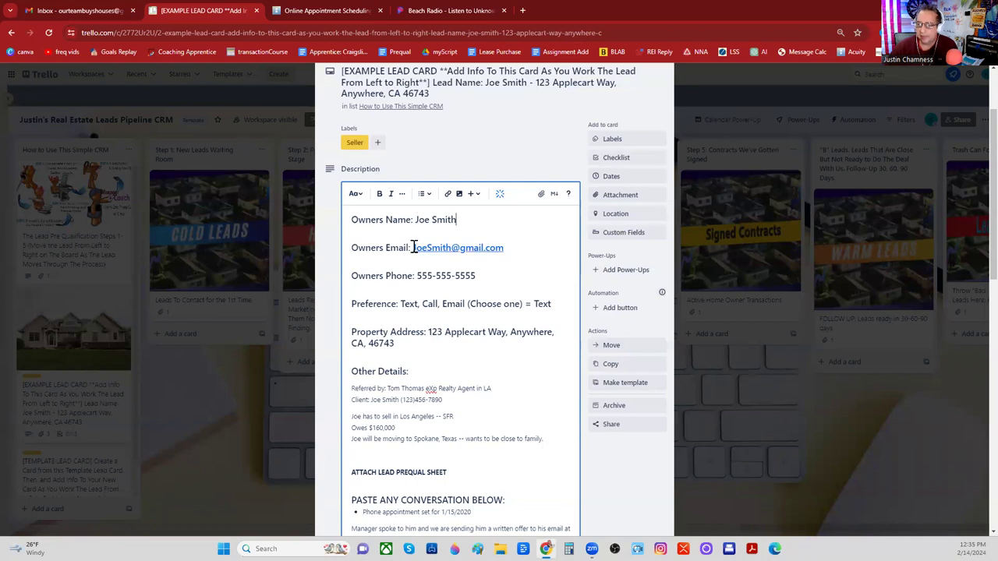
pyautogui.moveTo(417, 276); pyautogui.dragTo(488, 276)
pyautogui.moveTo(400, 304); pyautogui.dragTo(530, 308)
pyautogui.scroll(-3, 512, 289)
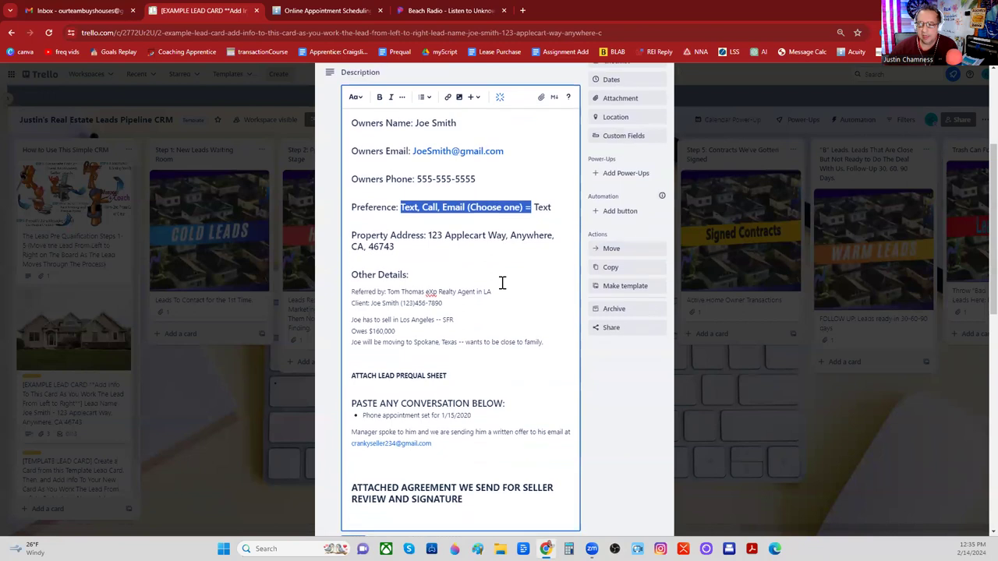
pyautogui.click(435, 227)
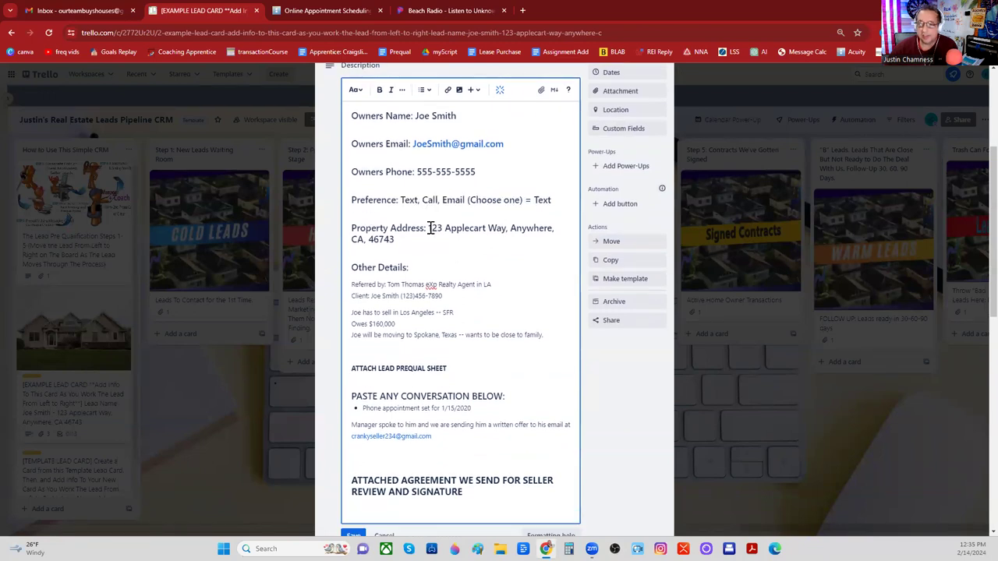
pyautogui.moveTo(428, 227); pyautogui.dragTo(459, 238)
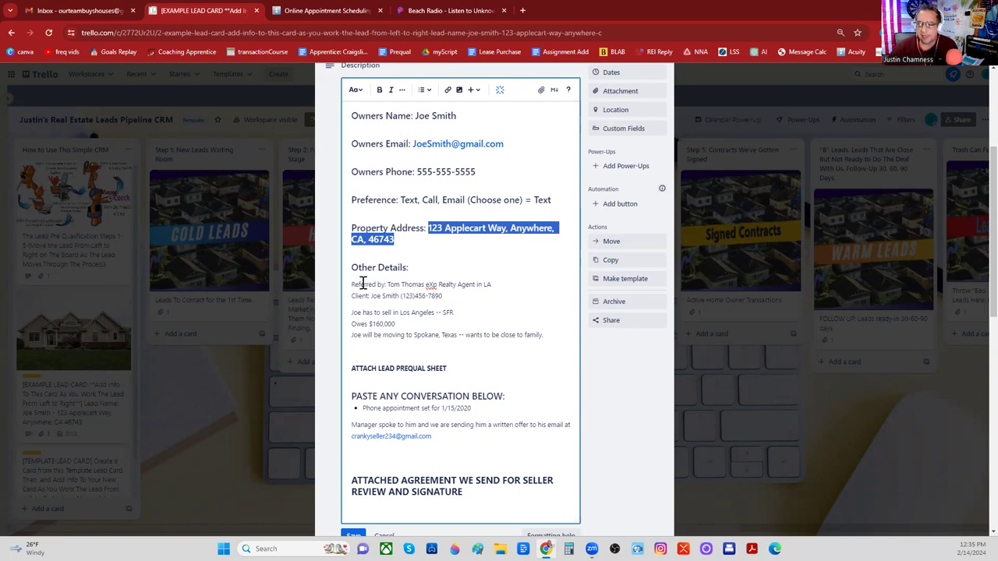
pyautogui.moveTo(353, 285); pyautogui.dragTo(544, 336)
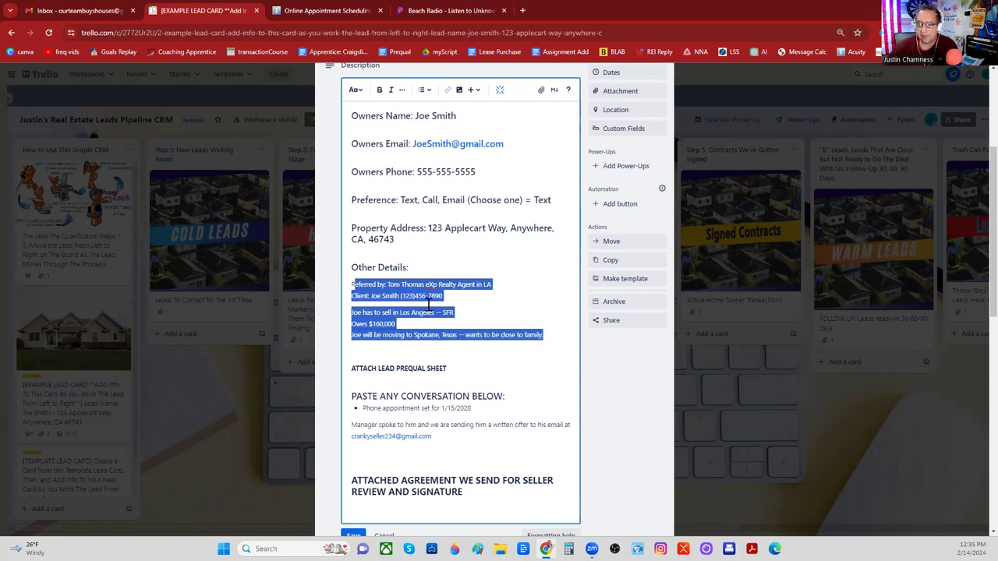
pyautogui.scroll(-1, 428, 304)
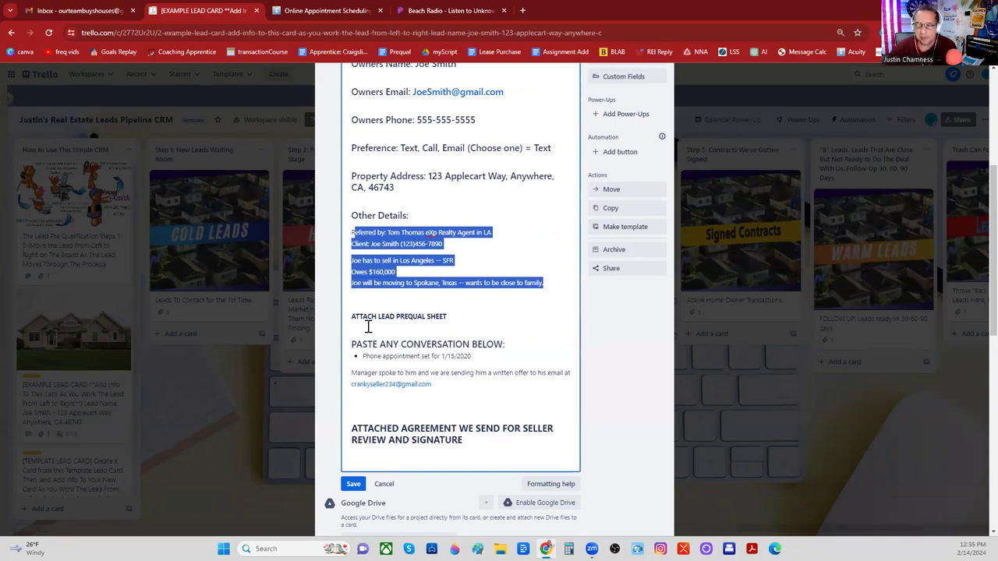
pyautogui.moveTo(352, 317); pyautogui.dragTo(457, 319)
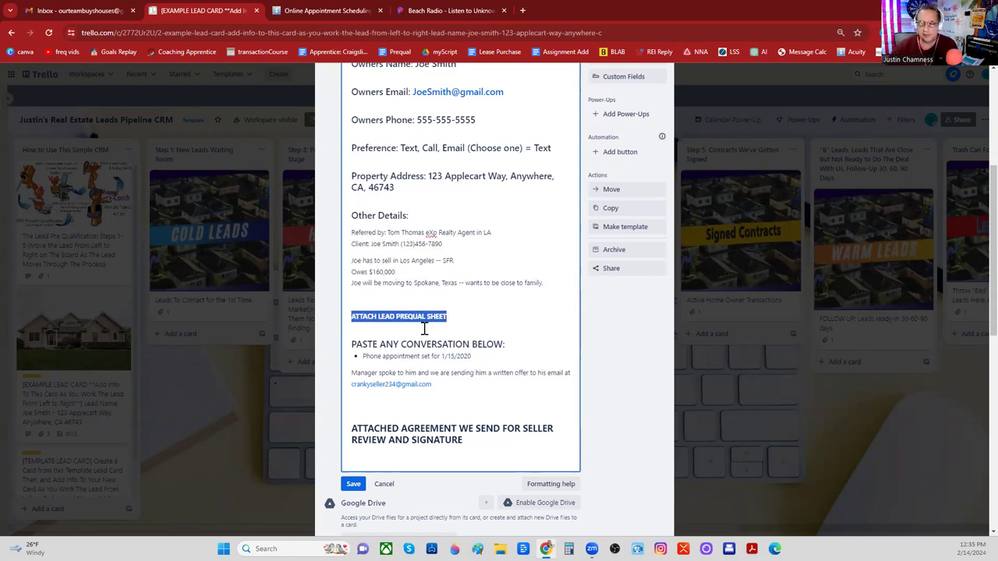
pyautogui.scroll(-1, 424, 328)
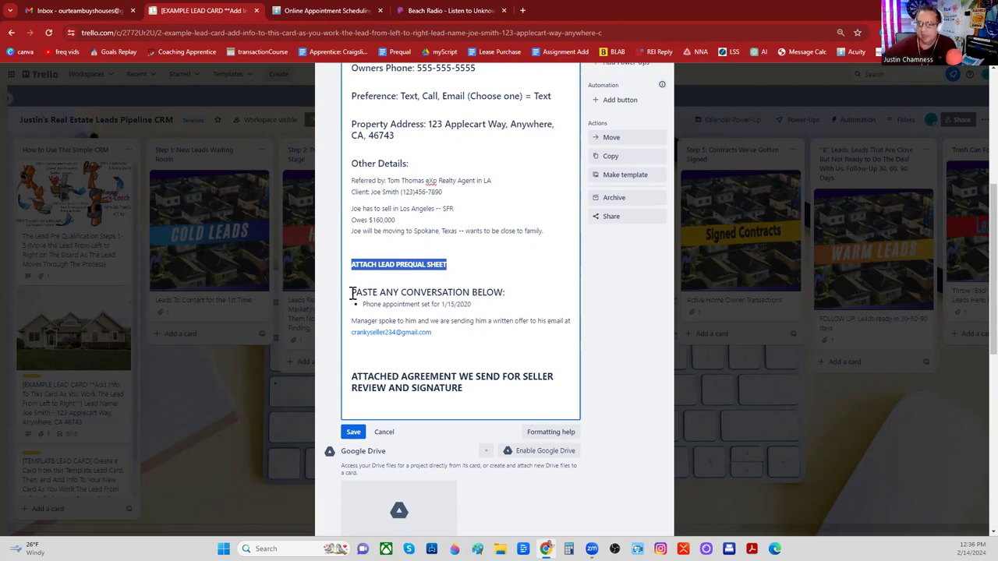
pyautogui.click(386, 265)
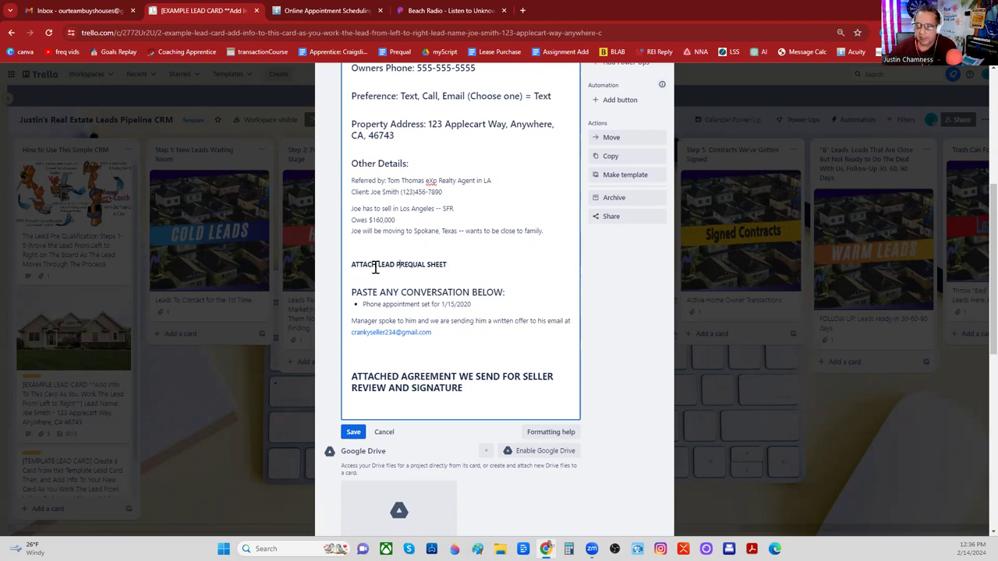
pyautogui.moveTo(352, 264)
pyautogui.mouseDown()
pyautogui.moveTo(474, 267)
pyautogui.moveTo(349, 269)
pyautogui.mouseUp()
pyautogui.click(445, 265)
pyautogui.click(359, 282)
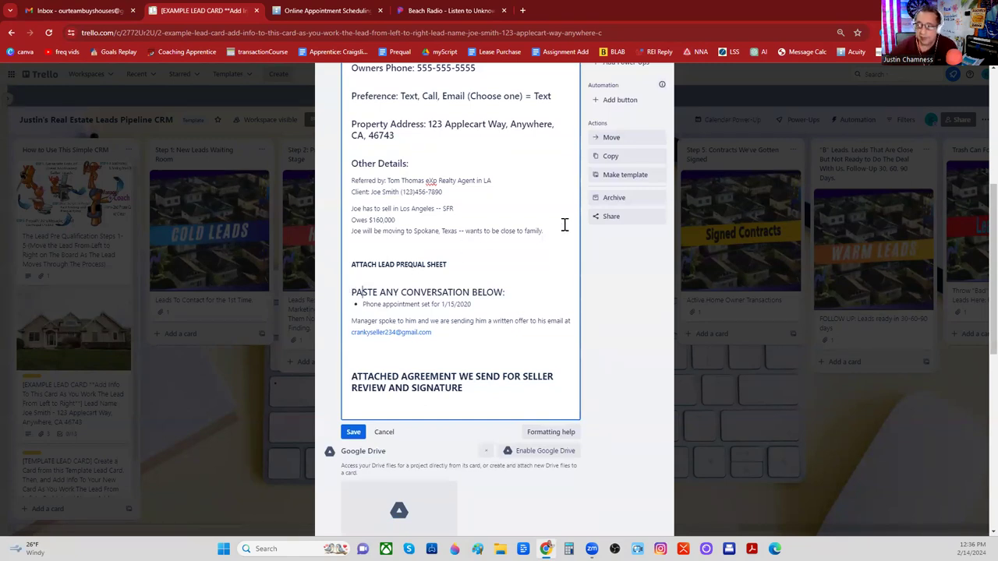
pyautogui.scroll(3, 600, 222)
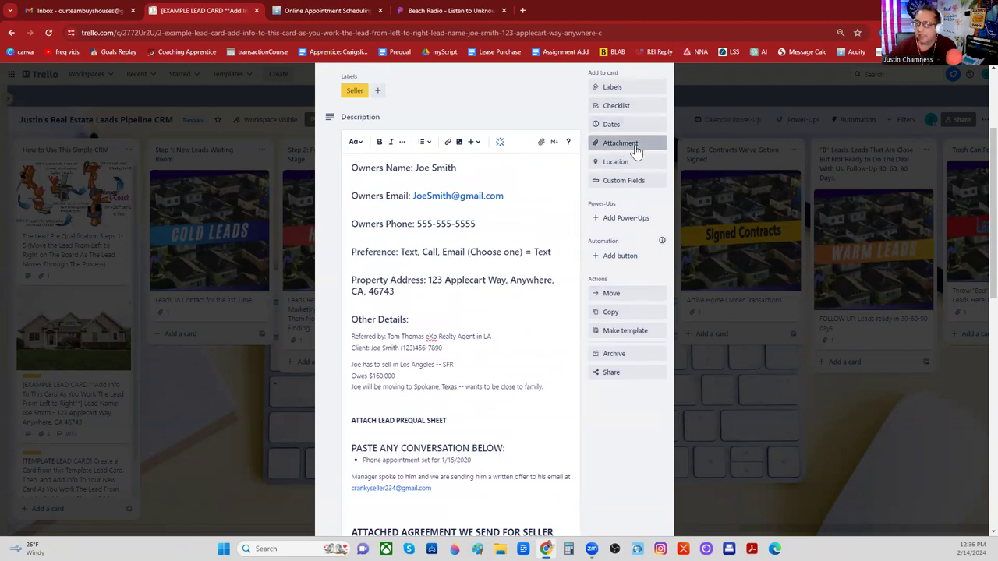
# Dismiss the Attach popup without adding anything and leave the description unchanged
pyautogui.click(635, 147)
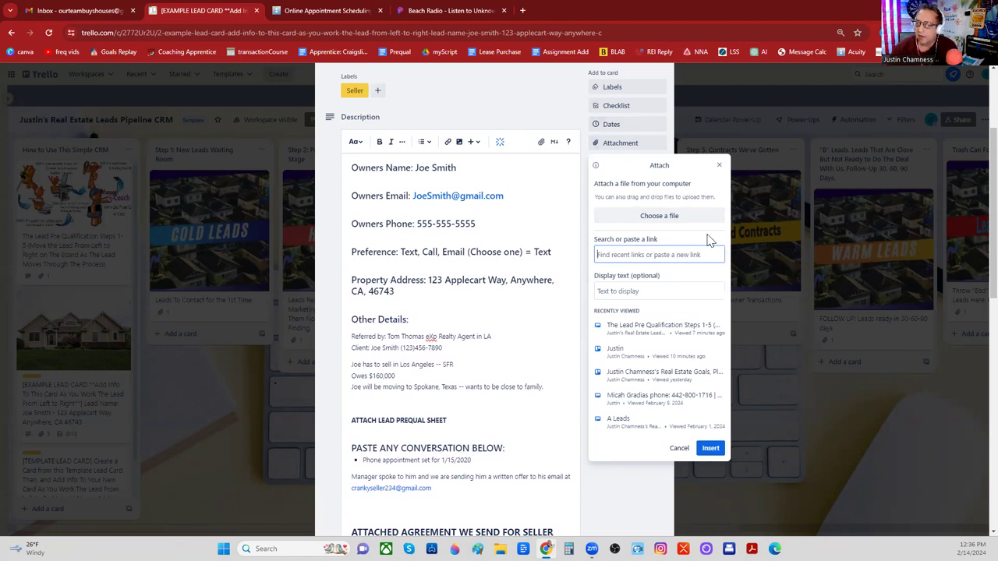
pyautogui.click(678, 290)
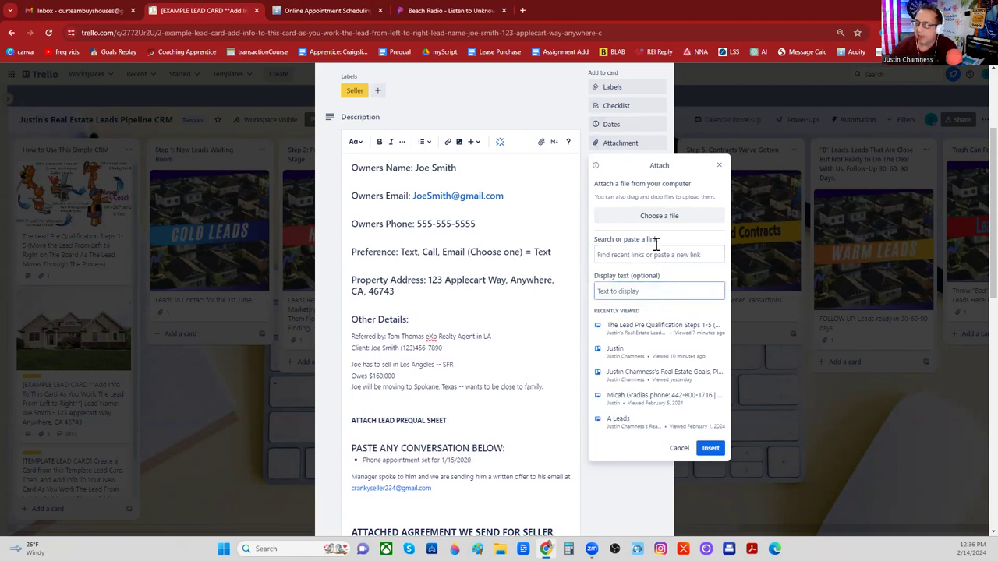
pyautogui.click(718, 167)
pyautogui.scroll(-5, 452, 329)
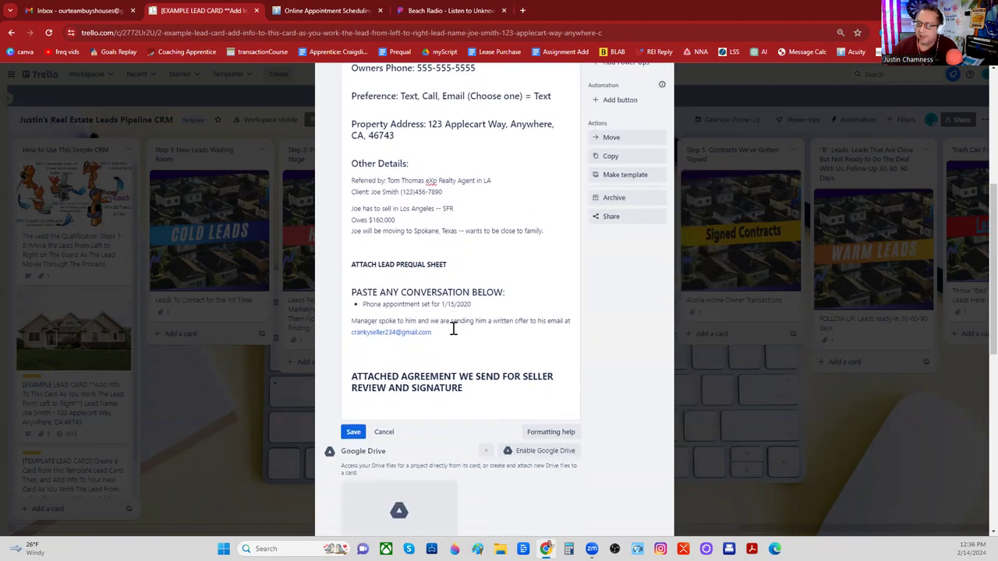
pyautogui.click(353, 379)
pyautogui.scroll(-5, 378, 374)
pyautogui.scroll(-1, 378, 374)
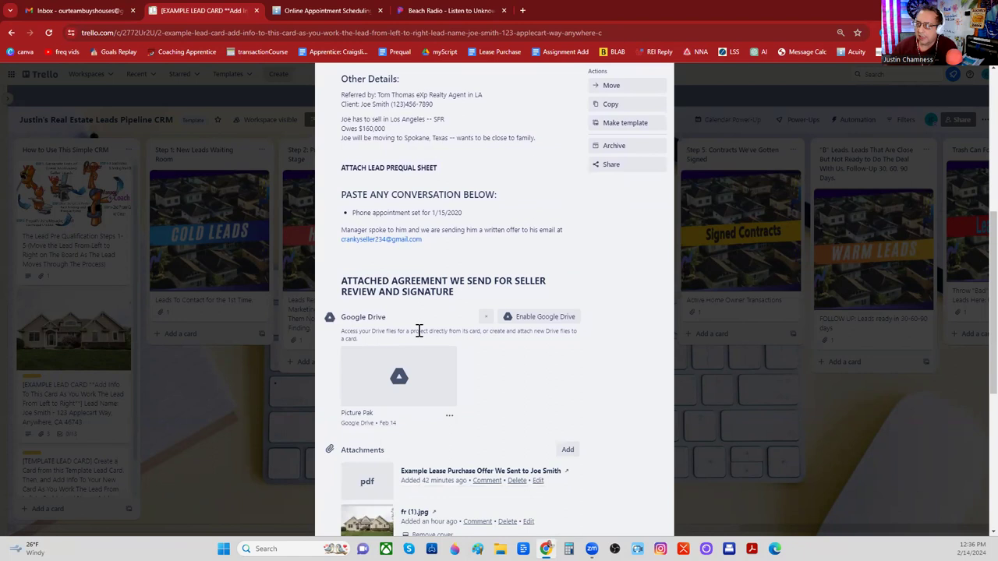
pyautogui.click(427, 370)
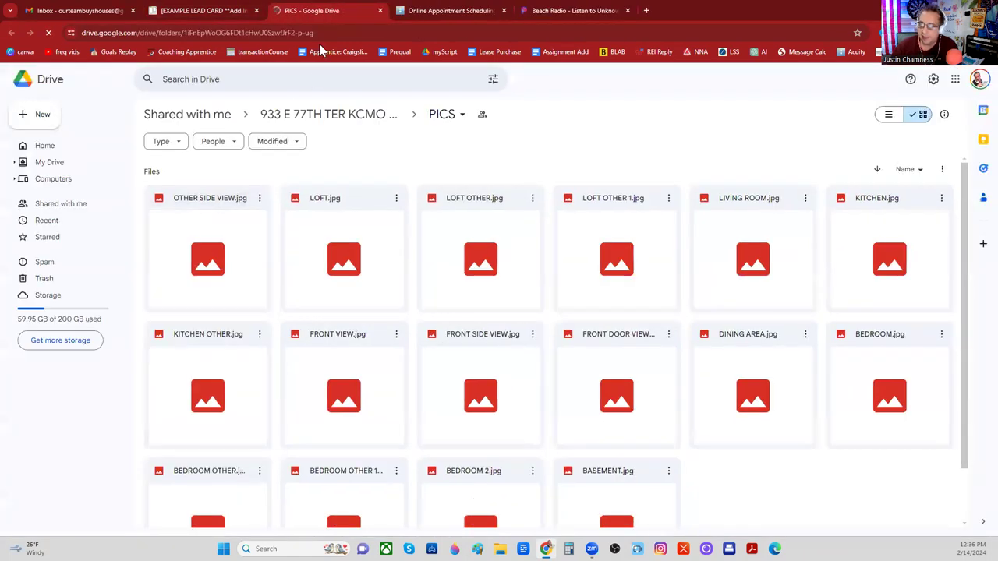
pyautogui.click(380, 11)
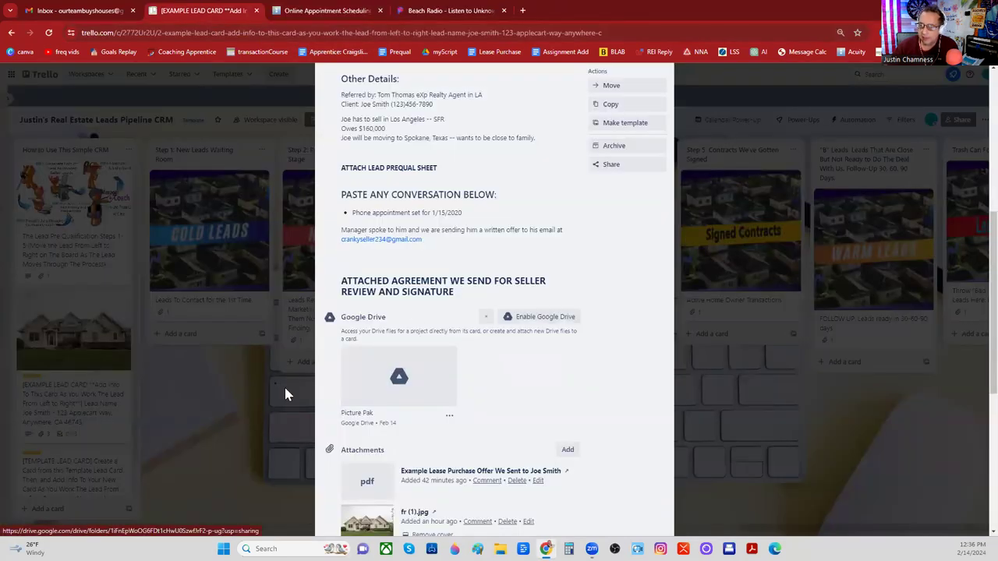
pyautogui.scroll(-1, 453, 370)
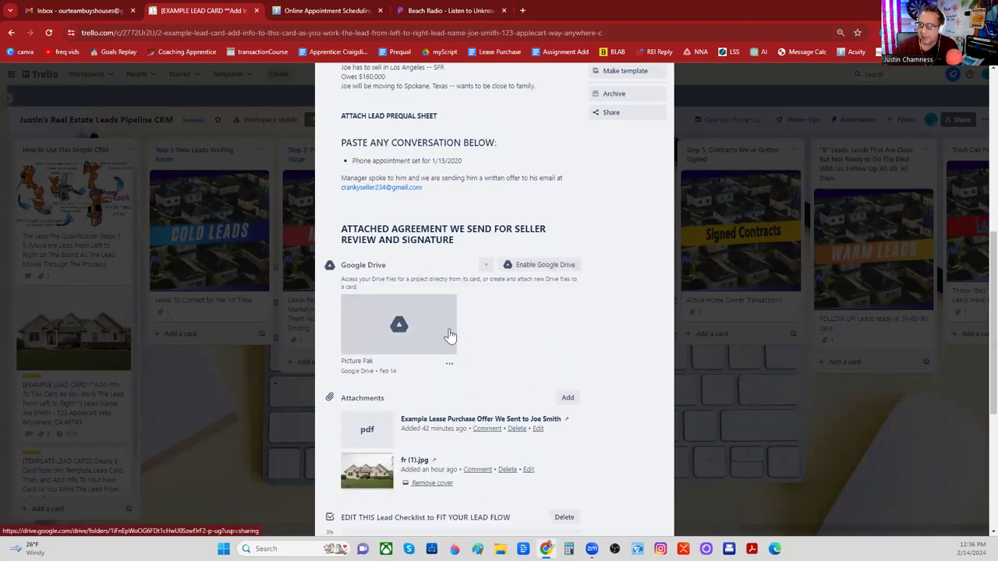
pyautogui.scroll(-1, 450, 341)
pyautogui.scroll(3, 480, 230)
pyautogui.scroll(-3, 481, 240)
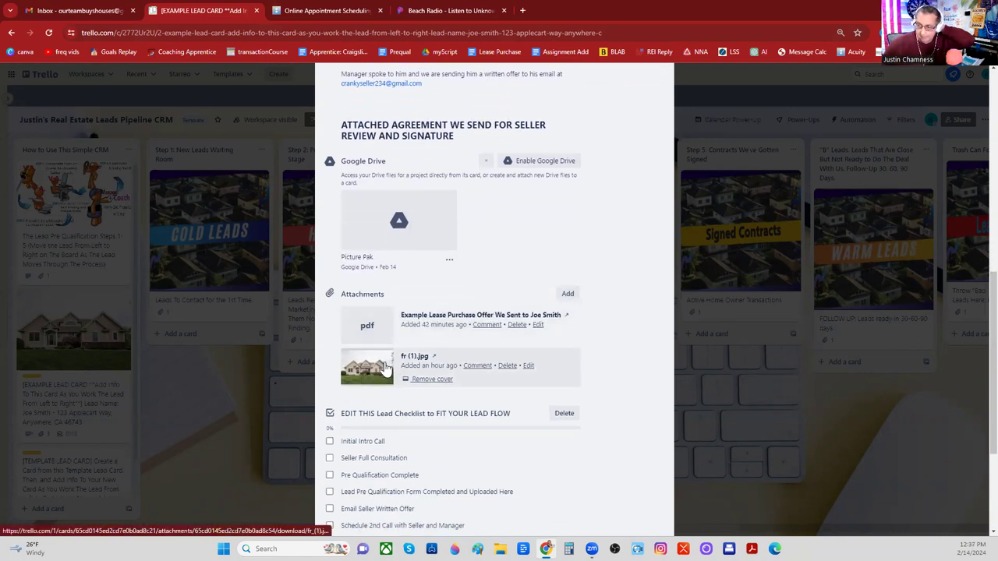
pyautogui.scroll(10, 396, 373)
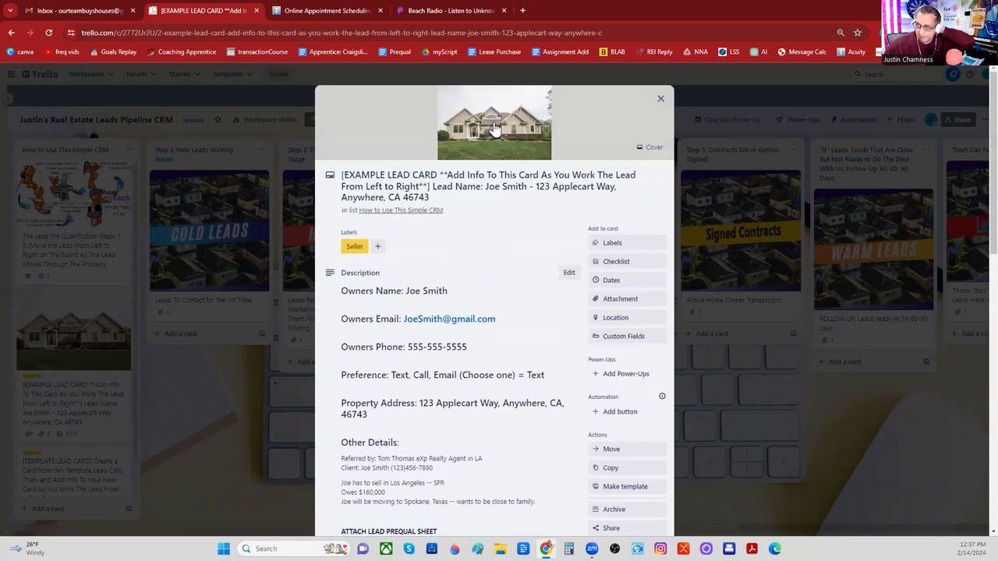
pyautogui.click(499, 148)
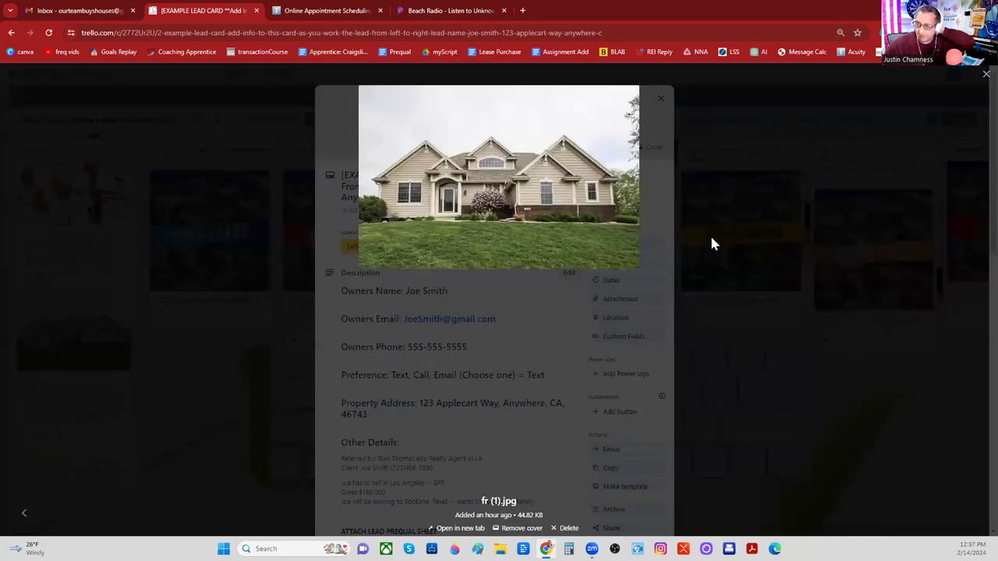
pyautogui.click(711, 234)
pyautogui.scroll(-1, 427, 270)
pyautogui.scroll(-8, 427, 271)
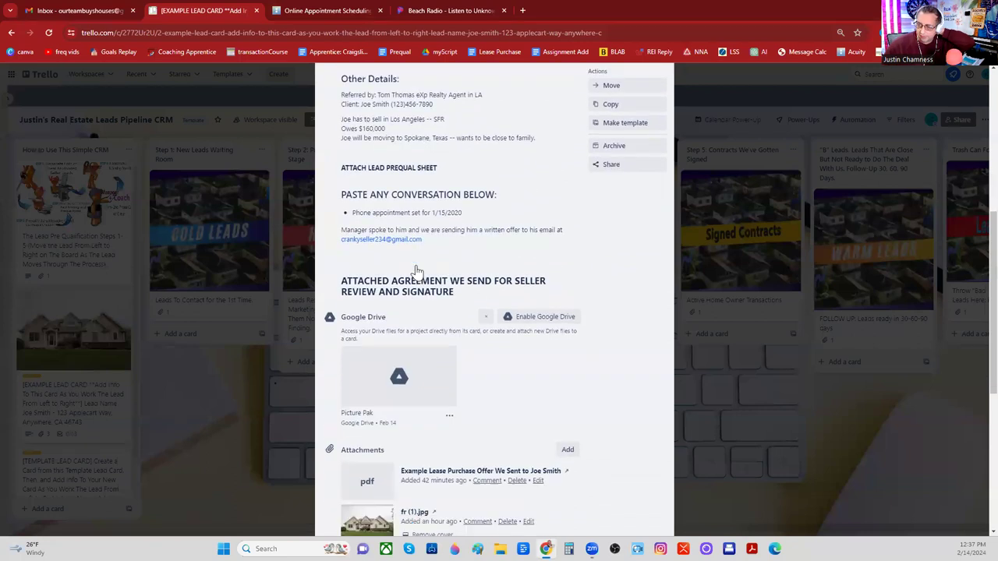
pyautogui.scroll(-2, 413, 269)
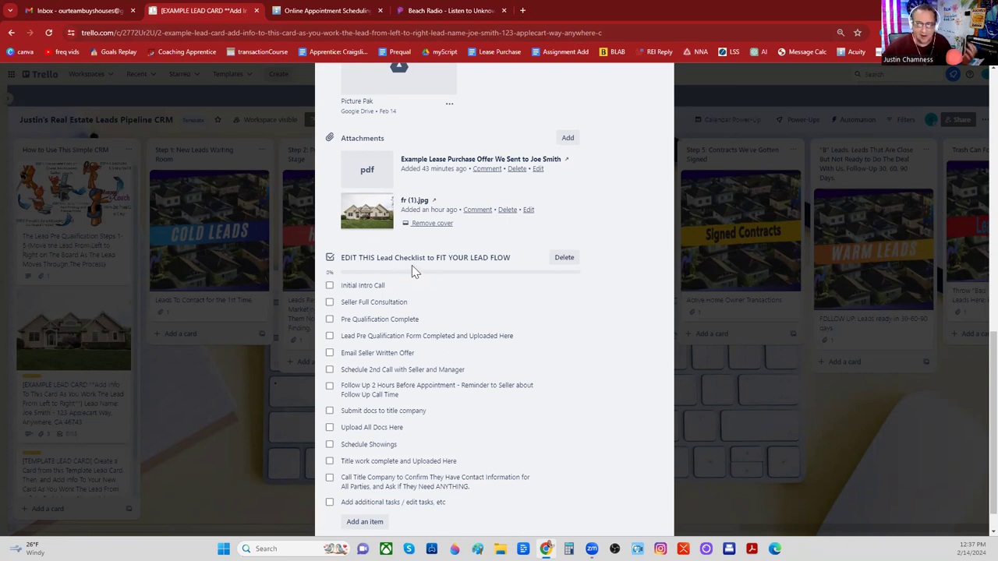
pyautogui.scroll(-1, 387, 265)
pyautogui.scroll(-1, 387, 265)
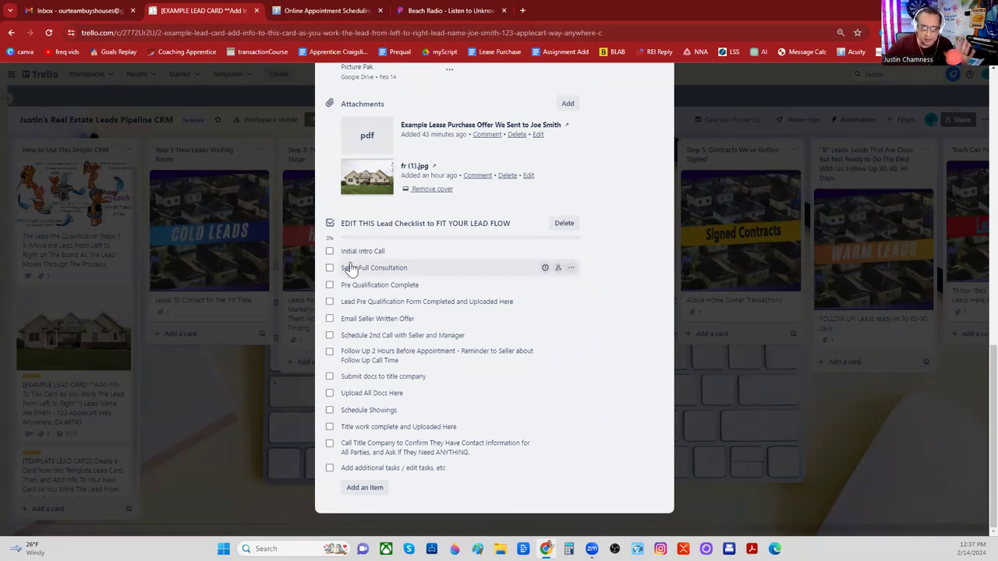
pyautogui.scroll(6, 413, 152)
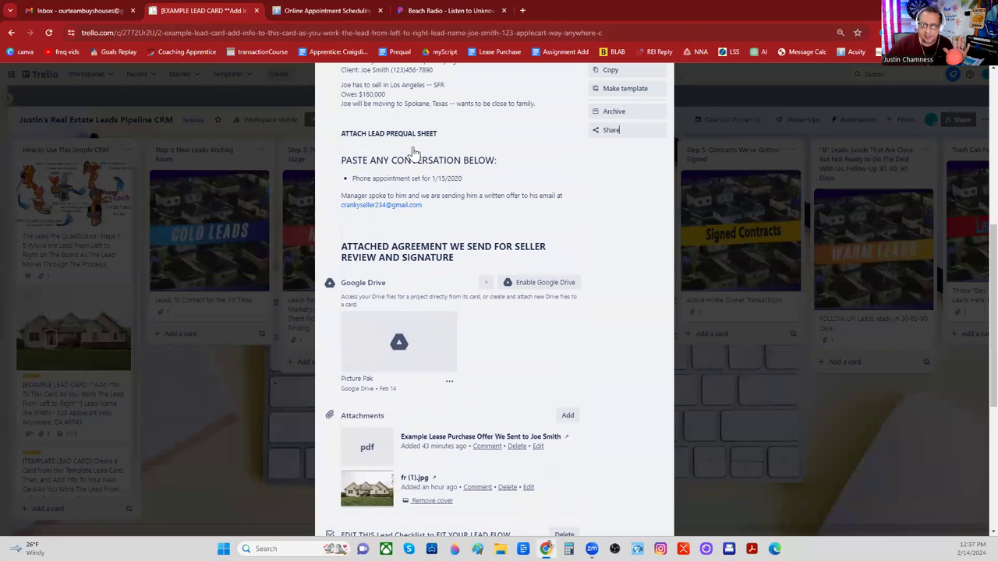
pyautogui.scroll(3, 414, 152)
pyautogui.scroll(-2, 413, 150)
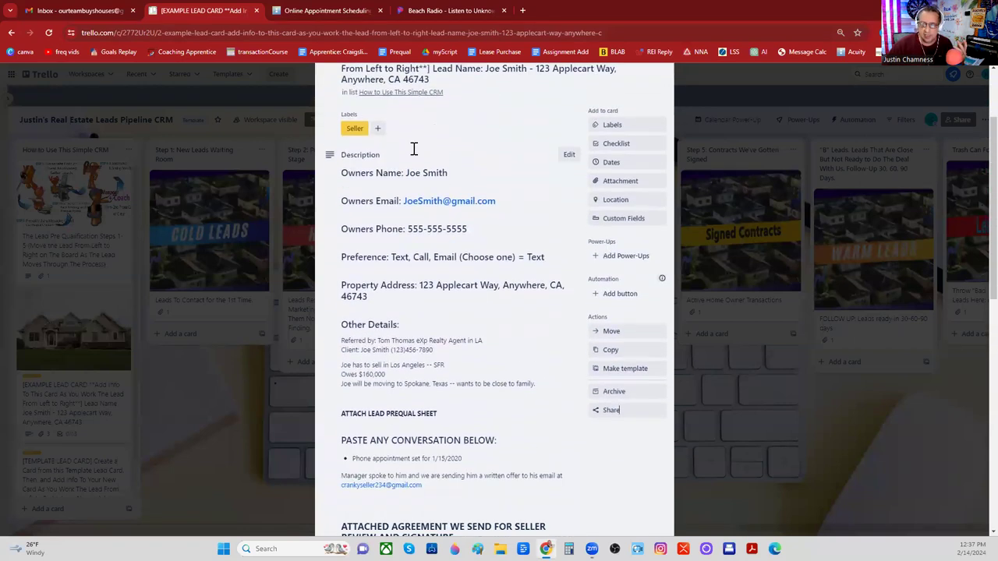
pyautogui.scroll(-1, 396, 308)
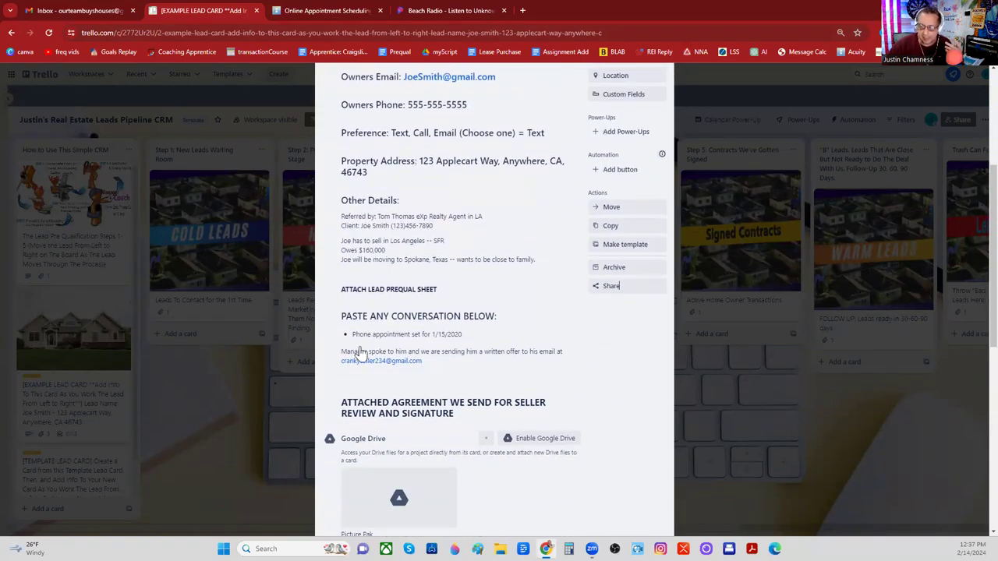
pyautogui.click(368, 319)
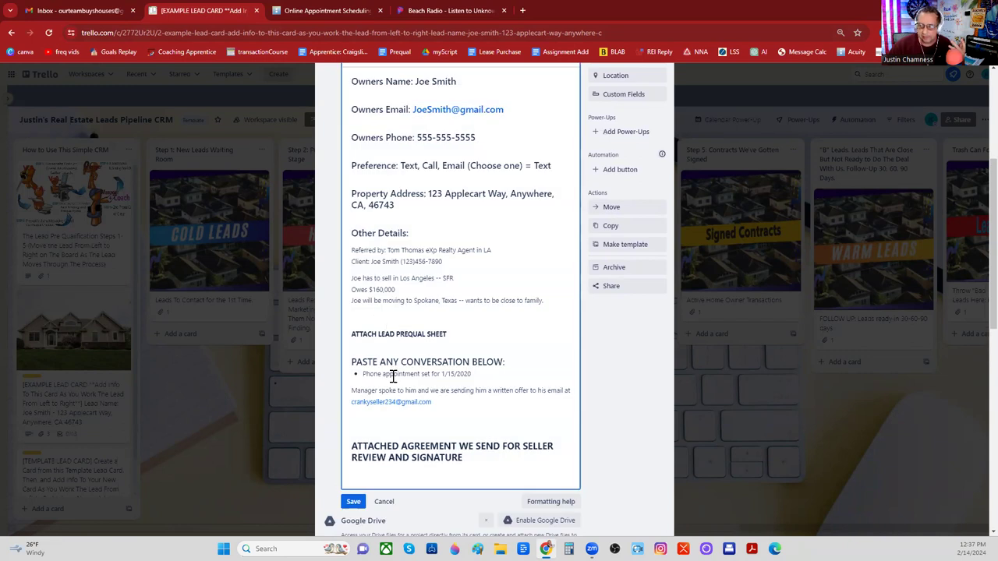
pyautogui.moveTo(352, 389); pyautogui.dragTo(453, 409)
pyautogui.scroll(-2, 452, 411)
pyautogui.click(441, 320)
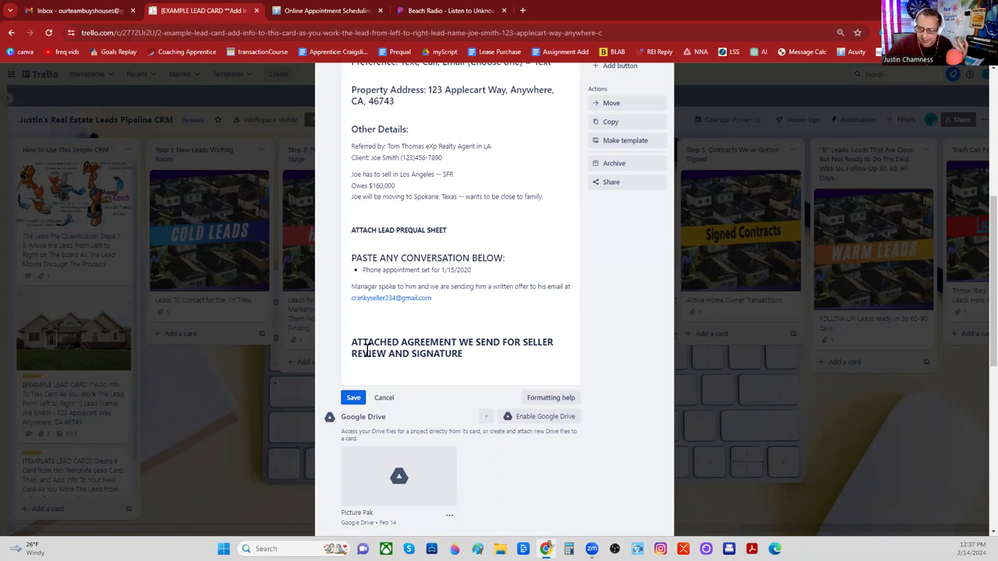
pyautogui.moveTo(351, 345)
pyautogui.mouseDown()
pyautogui.moveTo(452, 350)
pyautogui.moveTo(413, 368)
pyautogui.mouseUp()
pyautogui.click(369, 389)
pyautogui.scroll(-4, 369, 390)
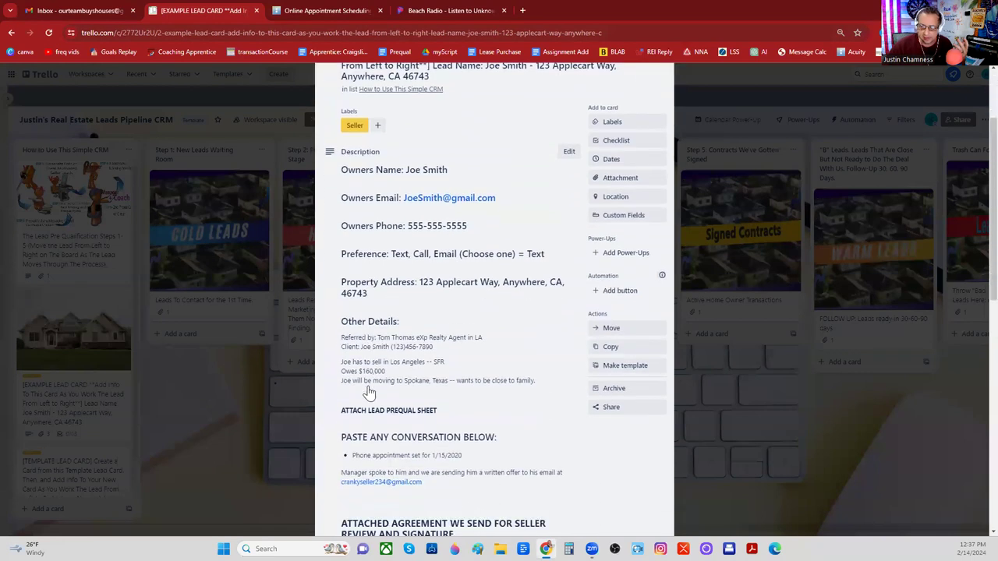
pyautogui.scroll(-2, 371, 388)
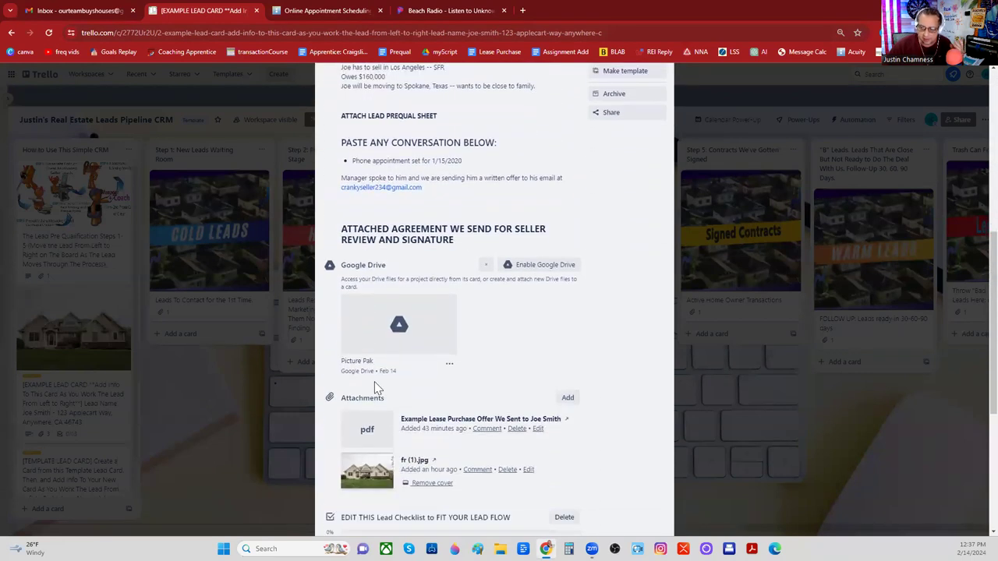
pyautogui.scroll(-1, 376, 386)
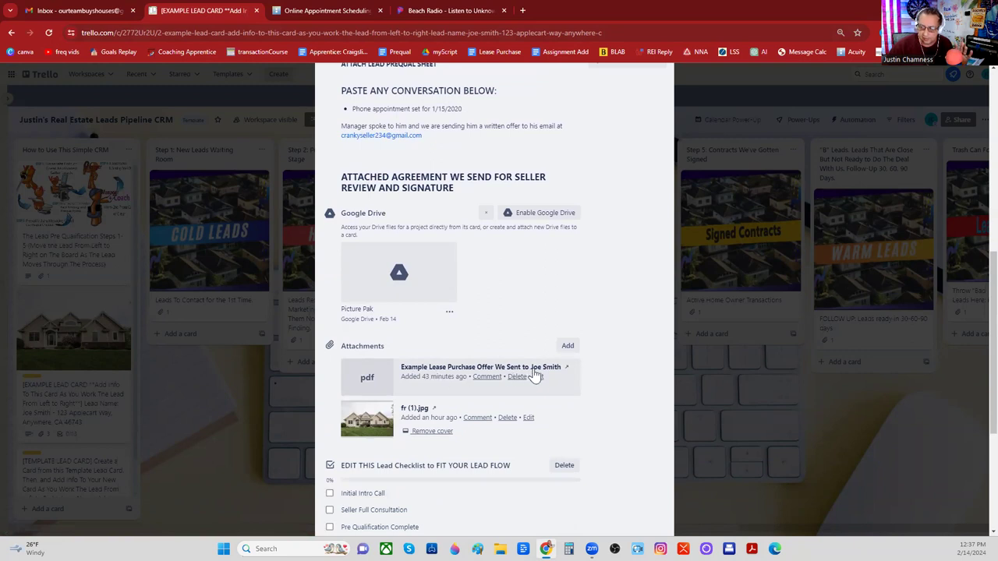
pyautogui.click(372, 374)
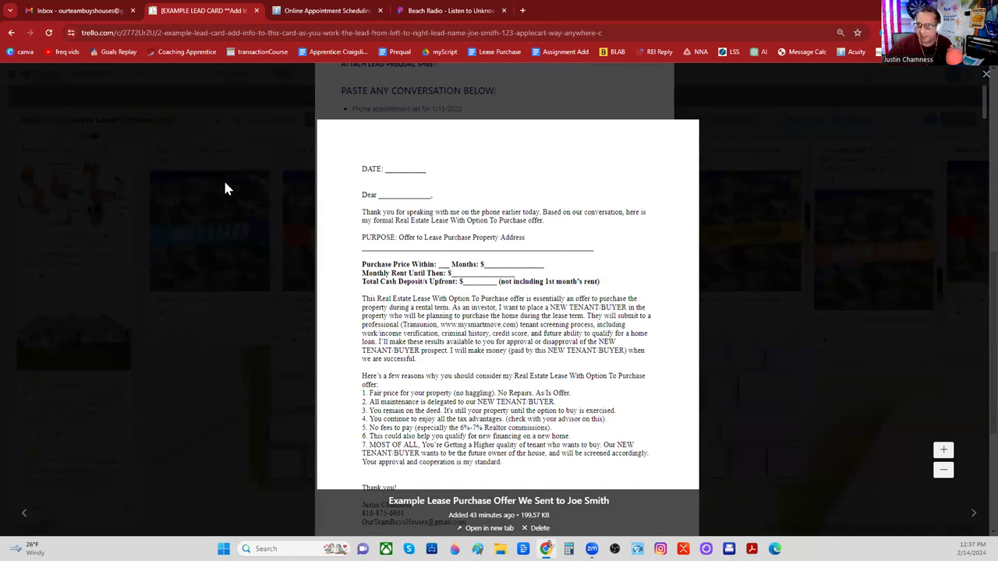
pyautogui.click(985, 74)
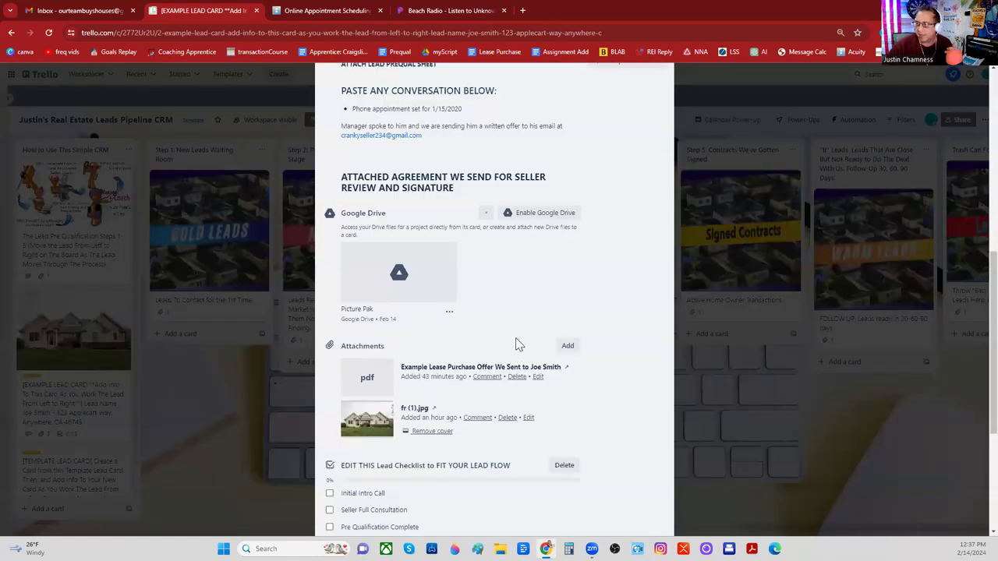
pyautogui.scroll(5, 550, 311)
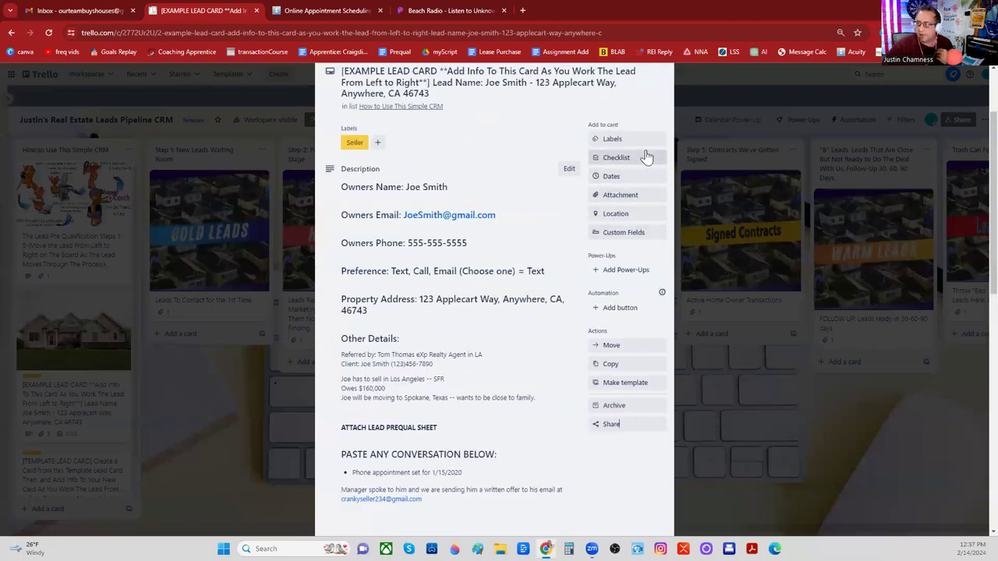
pyautogui.click(625, 201)
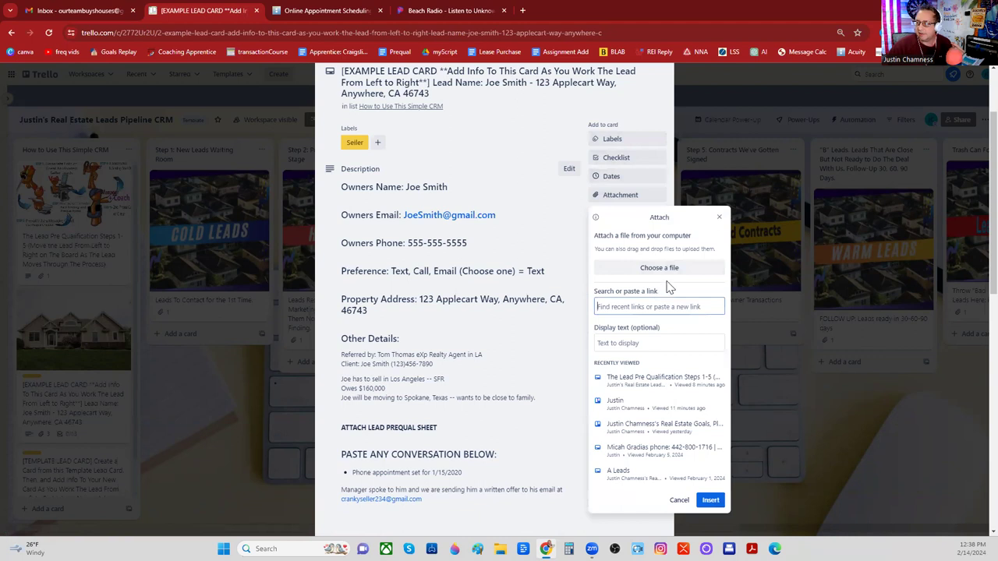
pyautogui.click(717, 218)
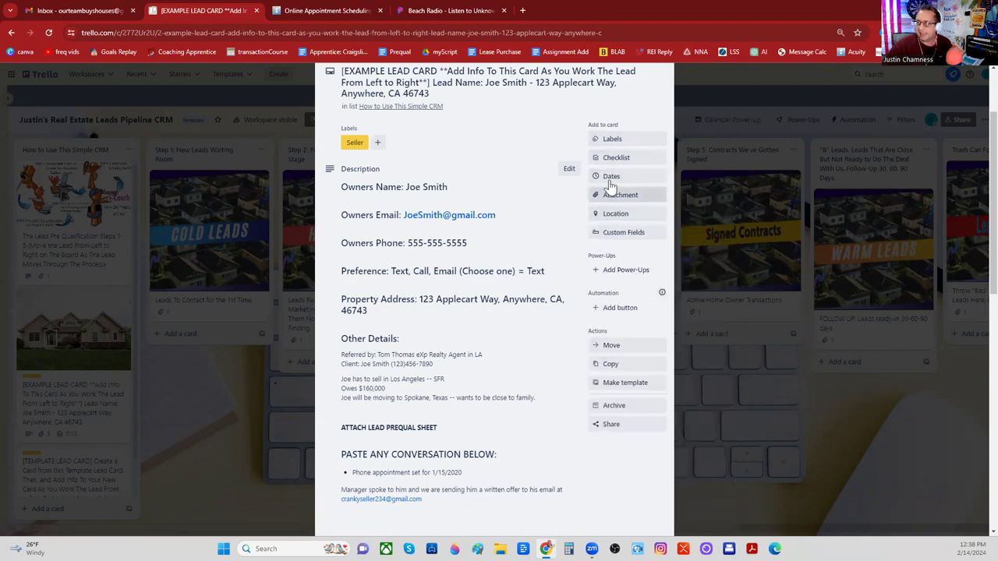
pyautogui.click(612, 141)
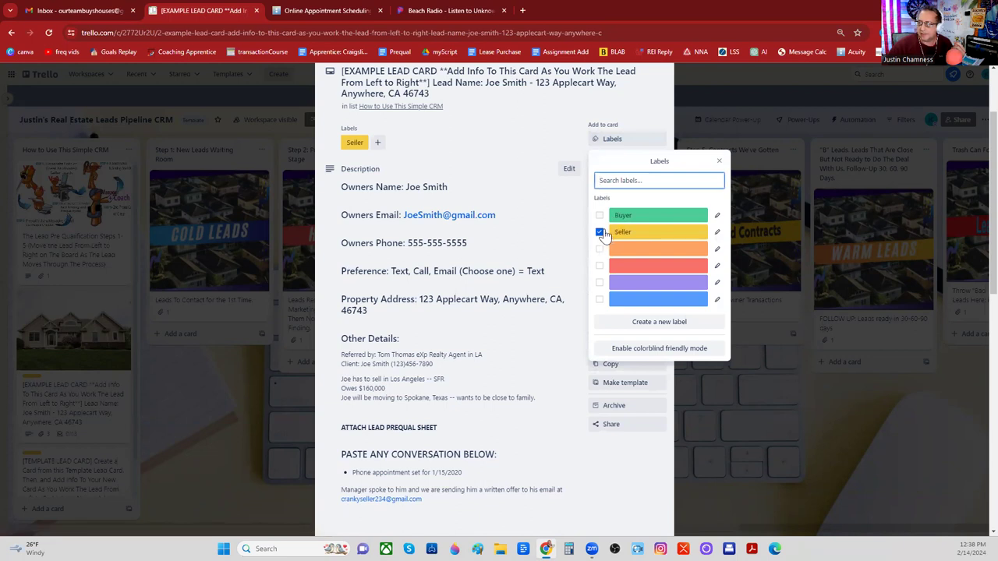
pyautogui.click(599, 233)
pyautogui.click(599, 233)
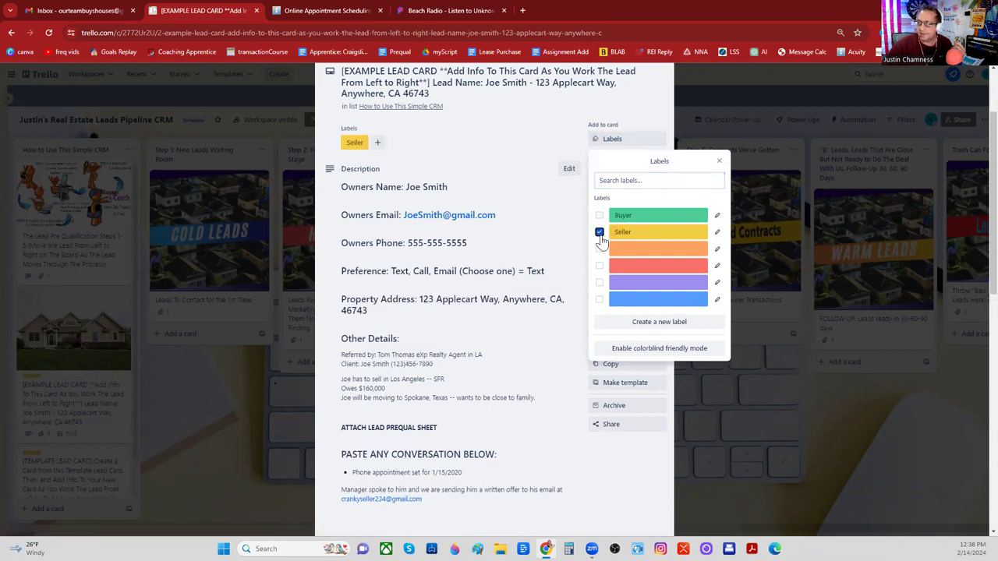
pyautogui.click(600, 234)
pyautogui.click(599, 234)
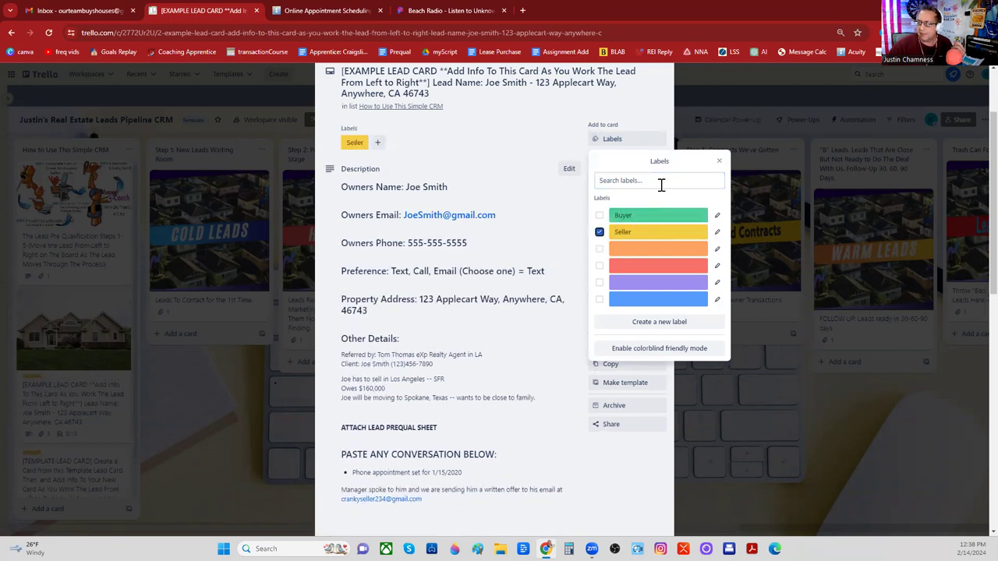
pyautogui.click(718, 161)
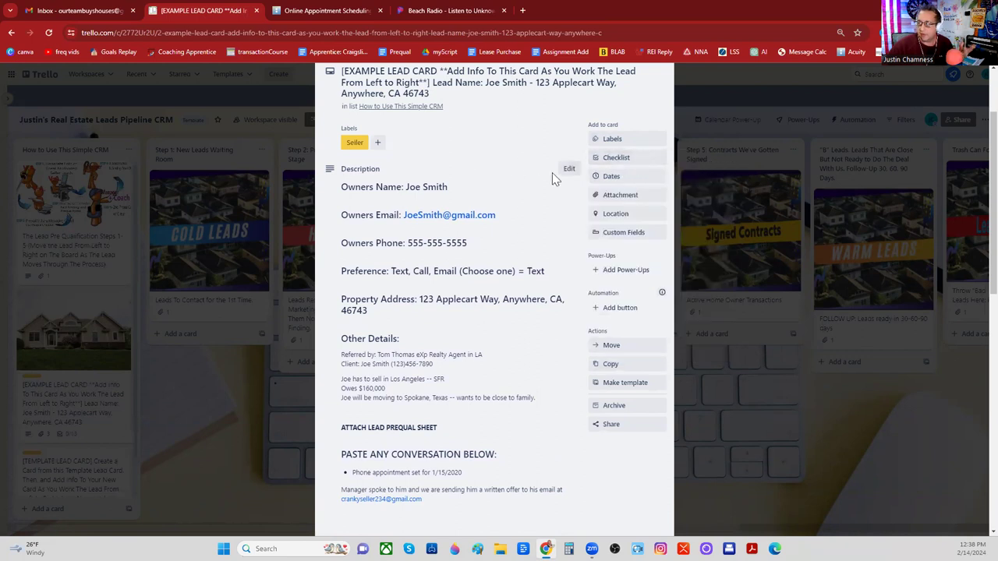
pyautogui.click(629, 182)
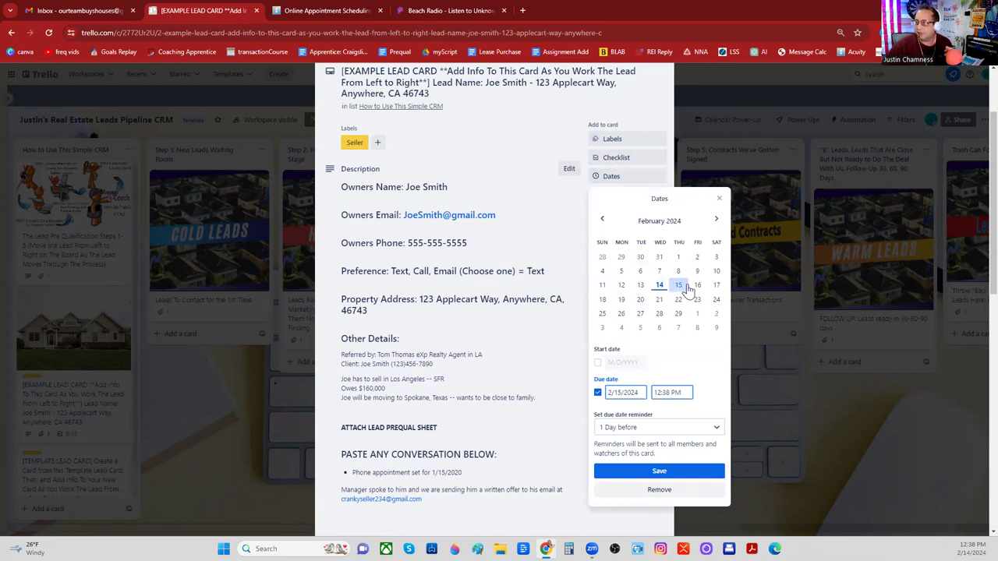
# Save February 15 at 12:38 PM as the example card's due date
pyautogui.click(658, 472)
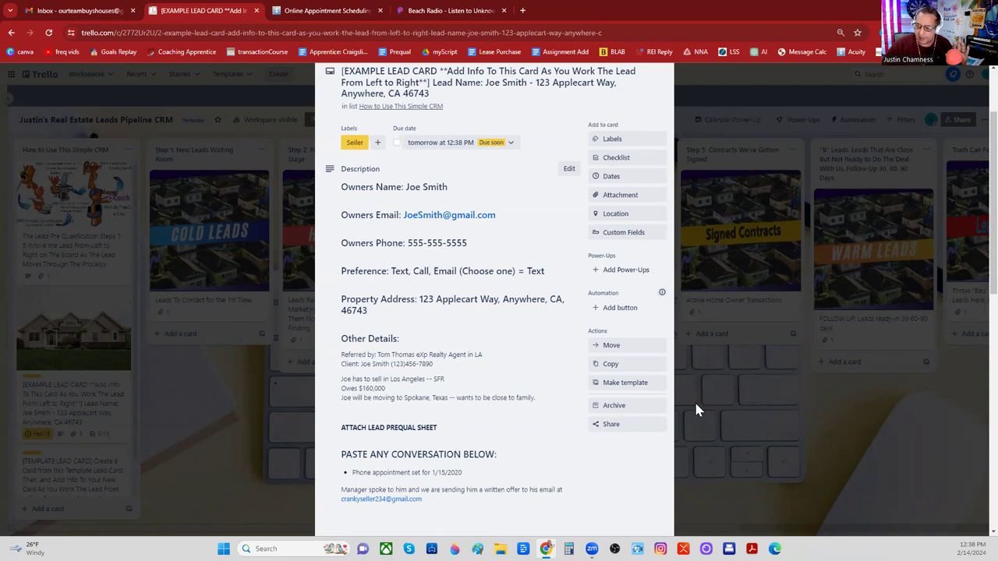
pyautogui.scroll(3, 406, 386)
pyautogui.scroll(-7, 405, 386)
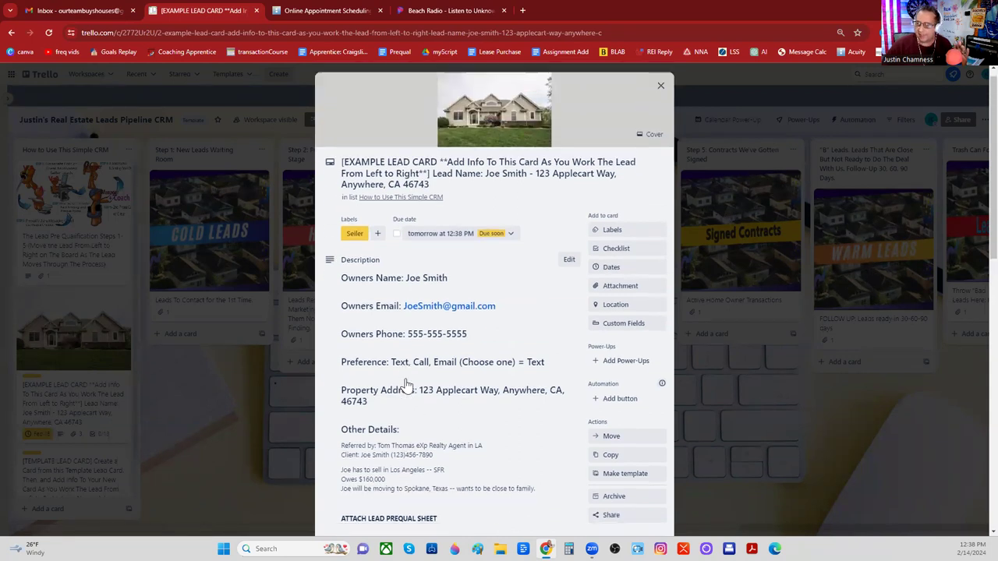
pyautogui.scroll(-5, 405, 386)
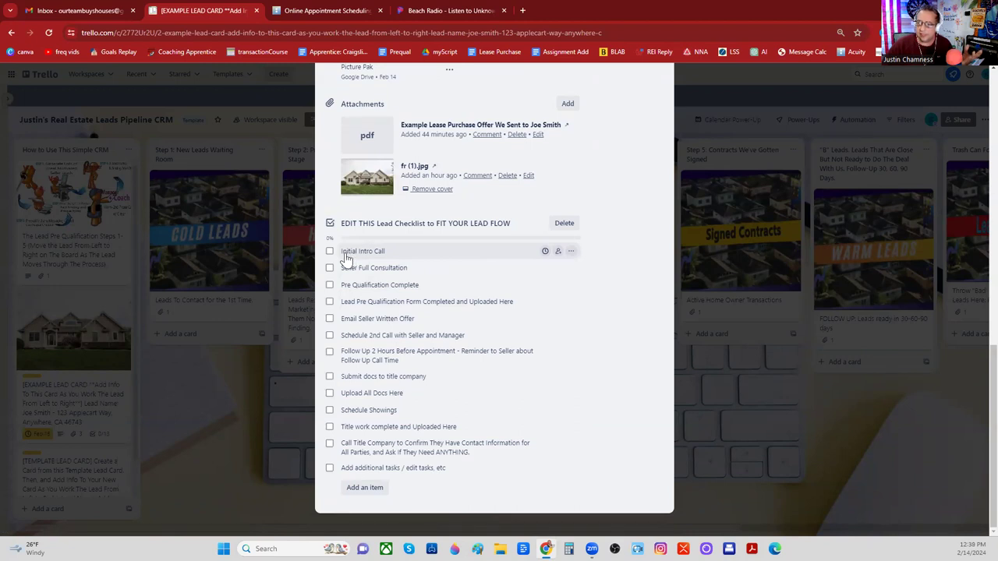
pyautogui.scroll(10, 527, 253)
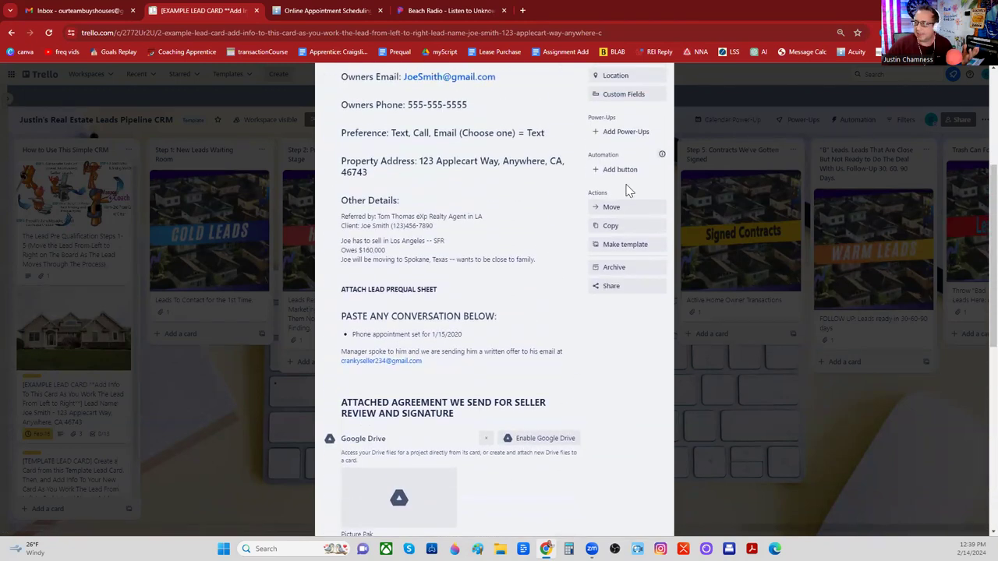
pyautogui.scroll(2, 628, 187)
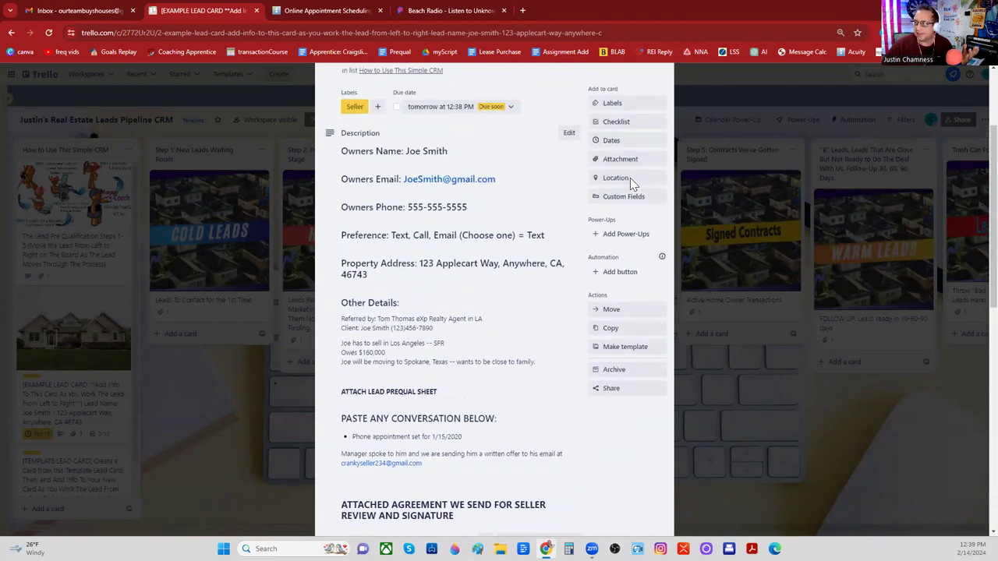
pyautogui.click(630, 128)
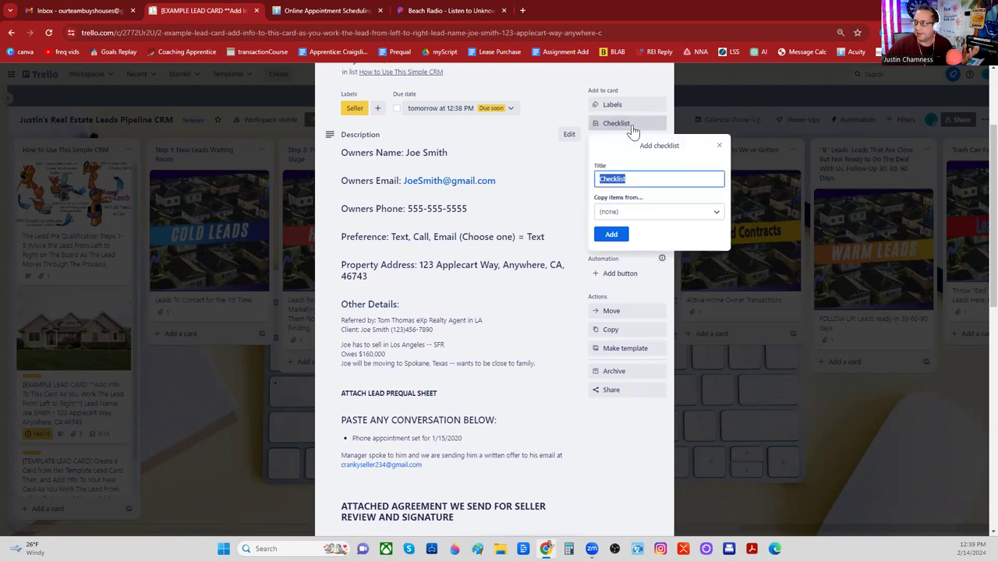
pyautogui.click(718, 145)
pyautogui.scroll(-5, 434, 314)
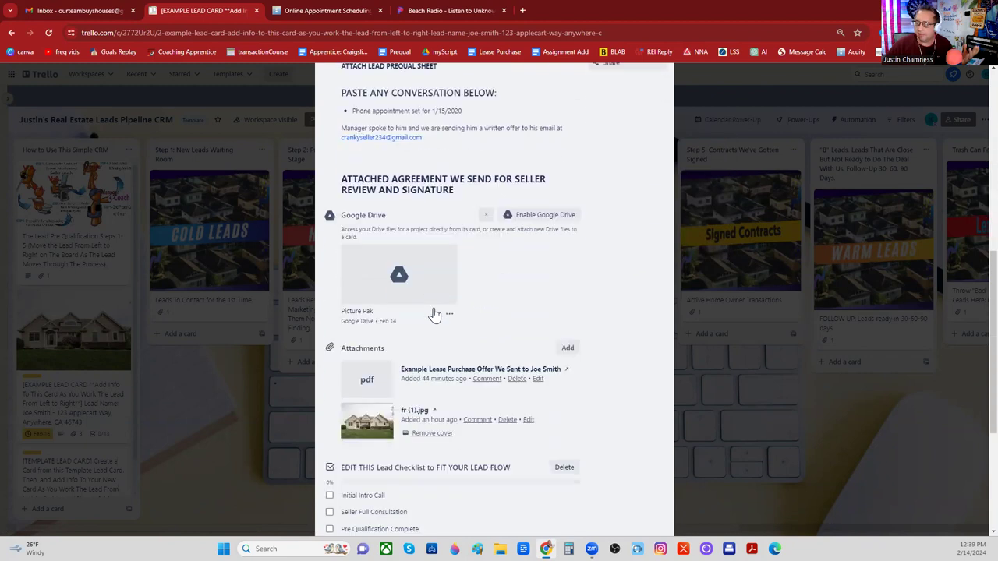
pyautogui.scroll(-4, 434, 314)
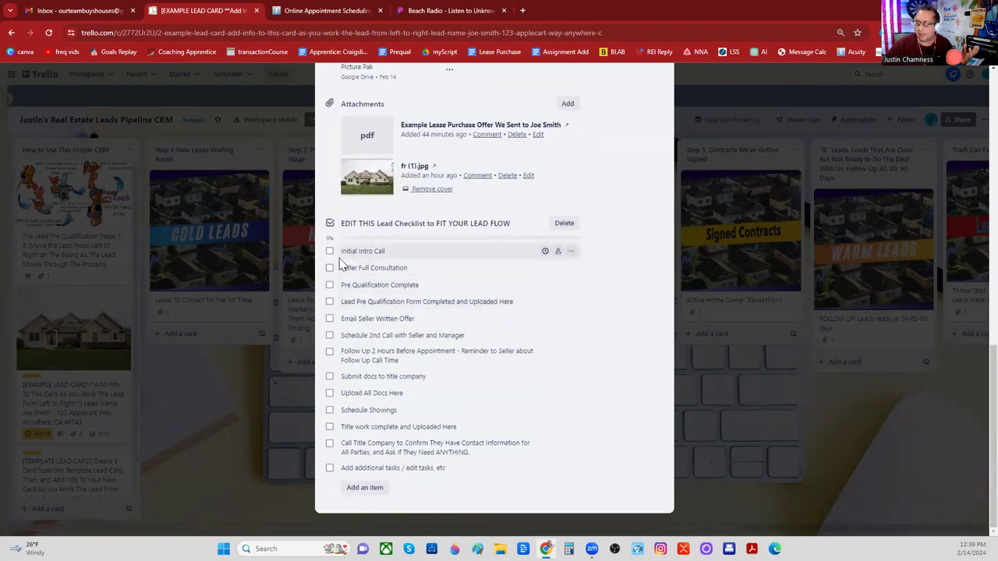
pyautogui.click(330, 254)
pyautogui.click(329, 282)
pyautogui.click(330, 300)
pyautogui.click(329, 283)
pyautogui.click(329, 266)
pyautogui.click(330, 300)
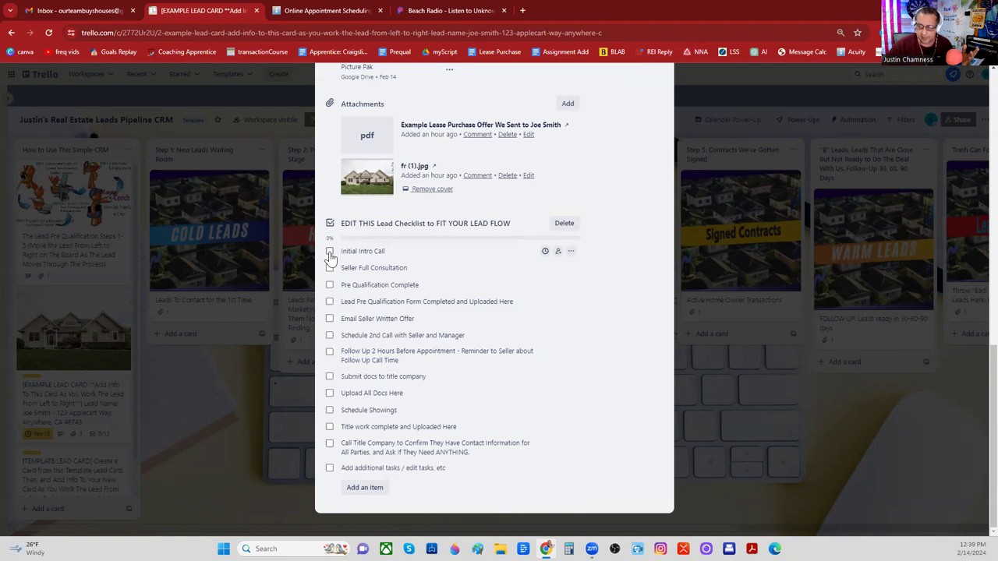
pyautogui.click(330, 252)
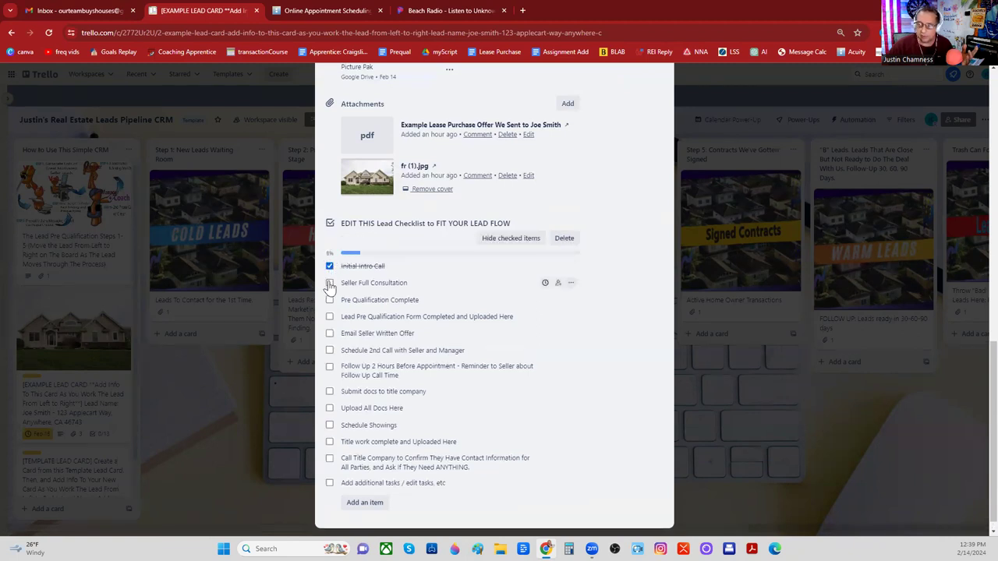
pyautogui.click(329, 285)
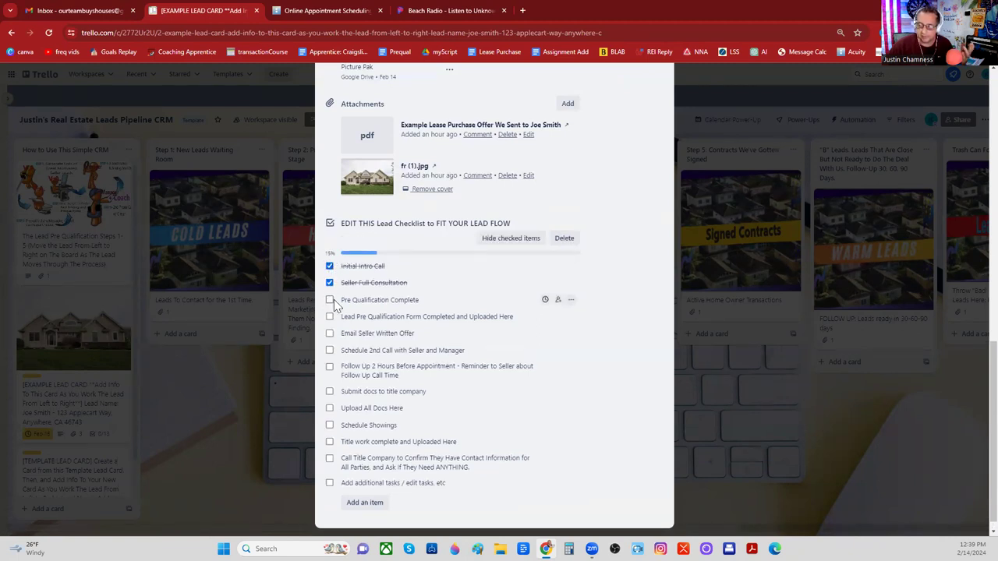
pyautogui.click(330, 303)
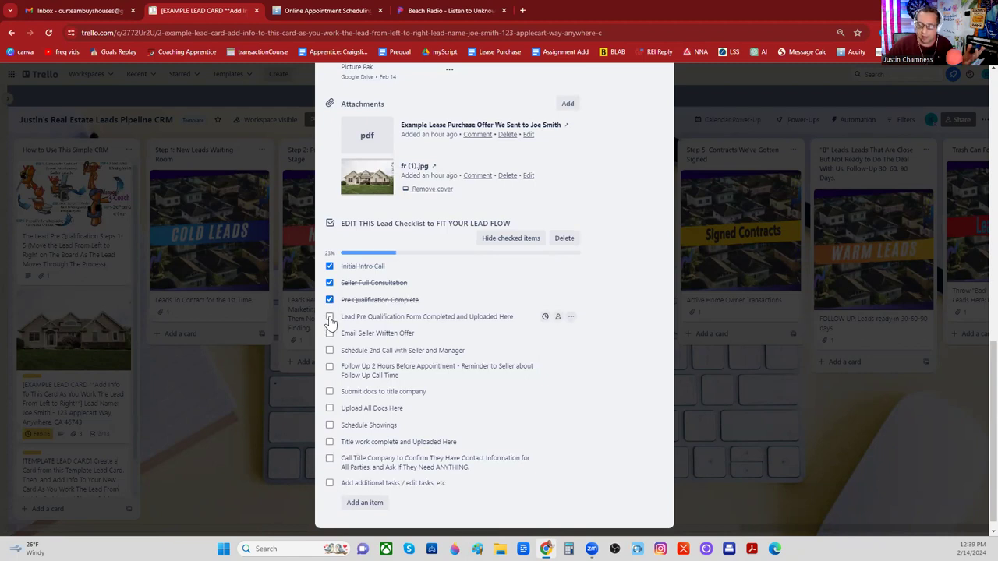
pyautogui.click(330, 318)
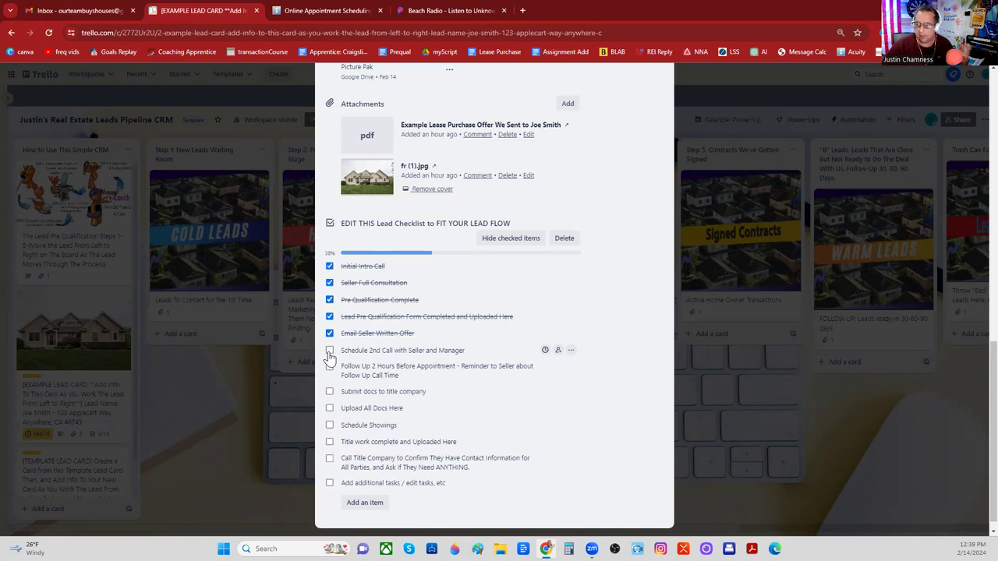
pyautogui.click(330, 351)
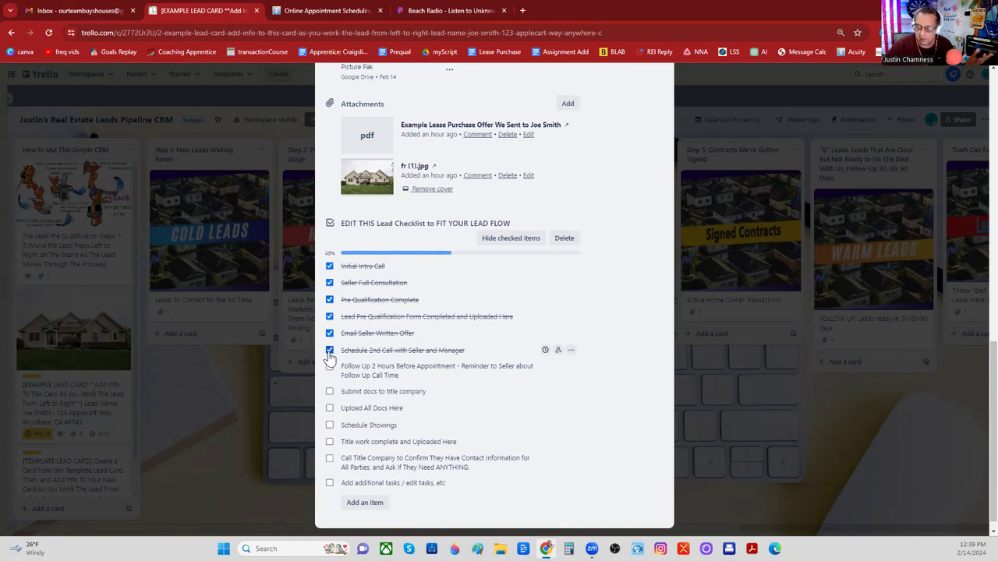
pyautogui.click(329, 369)
pyautogui.click(330, 391)
pyautogui.click(330, 407)
pyautogui.click(330, 425)
pyautogui.click(330, 442)
pyautogui.click(329, 458)
pyautogui.click(330, 483)
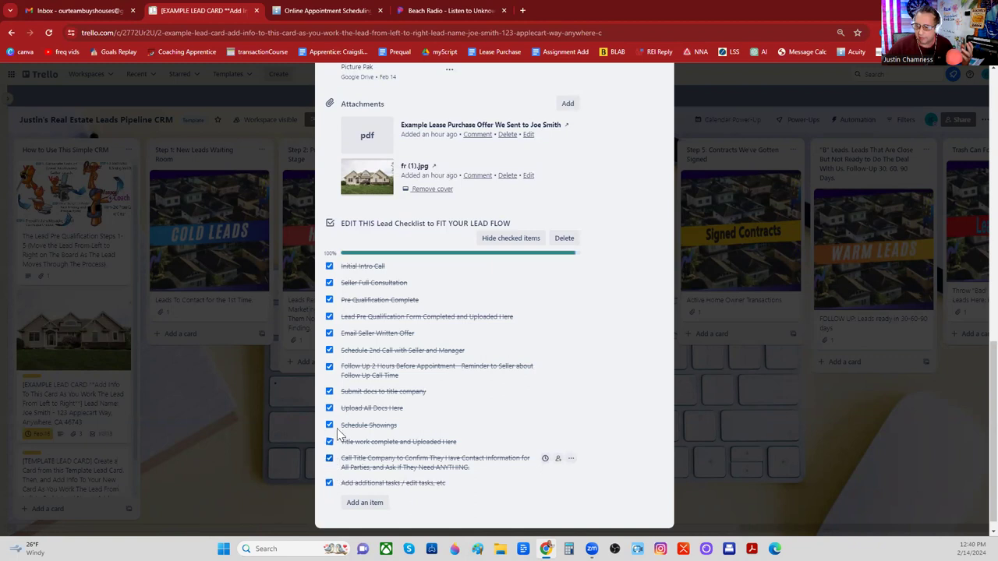
pyautogui.click(329, 267)
pyautogui.click(330, 283)
pyautogui.click(330, 300)
pyautogui.click(329, 316)
pyautogui.click(329, 333)
pyautogui.click(330, 350)
pyautogui.click(330, 367)
pyautogui.click(330, 391)
pyautogui.click(329, 409)
pyautogui.click(329, 425)
pyautogui.click(330, 442)
pyautogui.click(330, 458)
pyautogui.click(330, 483)
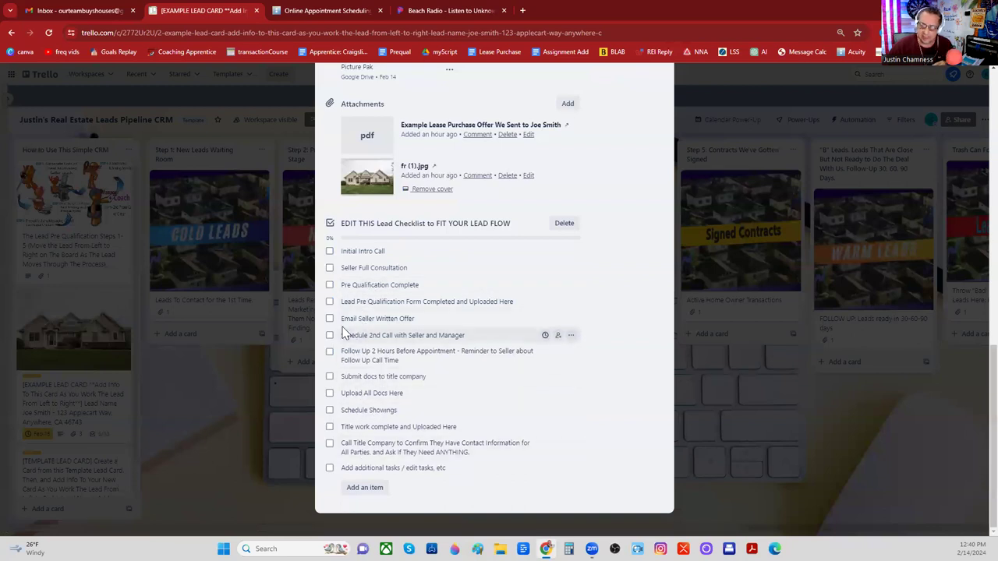
# Close the example lead card to return to the Real Estate Leads Pipeline CRM board
pyautogui.scroll(2, 345, 333)
pyautogui.scroll(3, 345, 334)
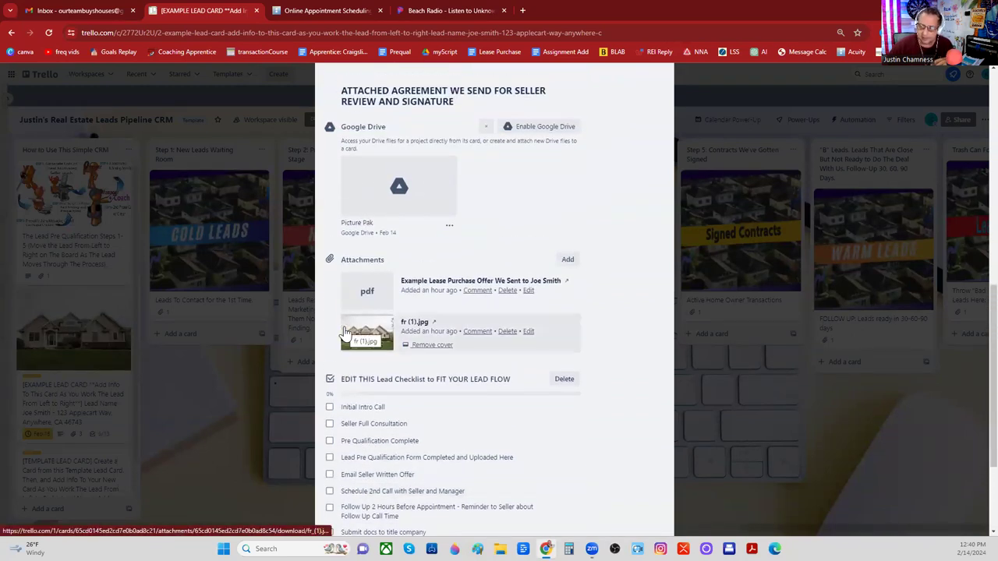
pyautogui.scroll(4, 346, 334)
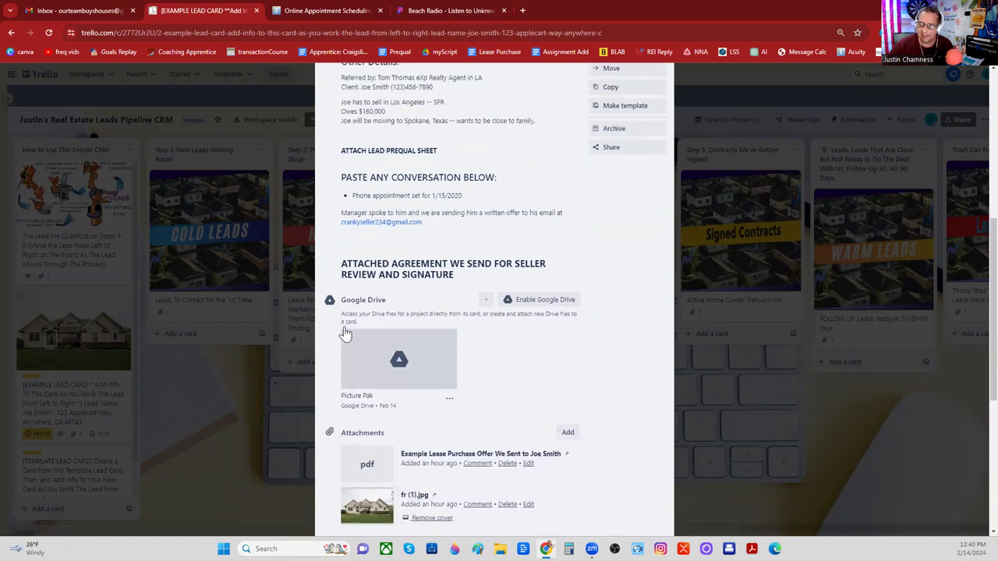
pyautogui.scroll(-8, 346, 334)
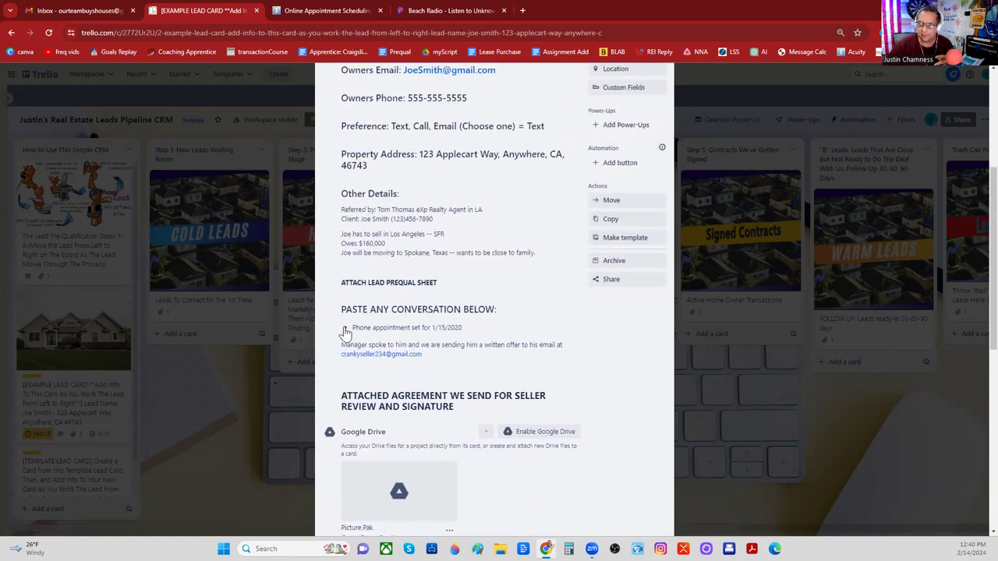
pyautogui.scroll(-1, 346, 334)
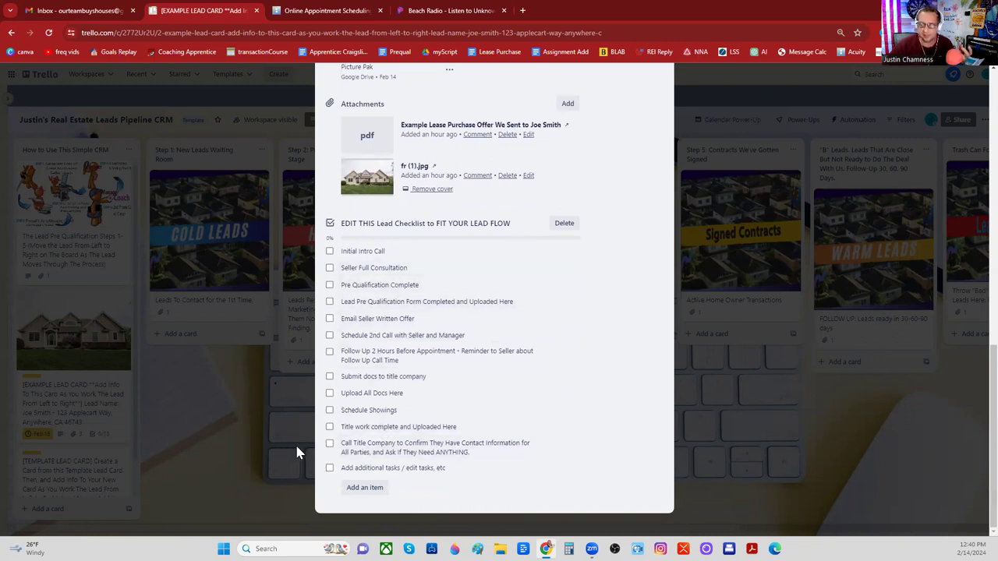
pyautogui.scroll(5, 393, 405)
pyautogui.scroll(5, 388, 404)
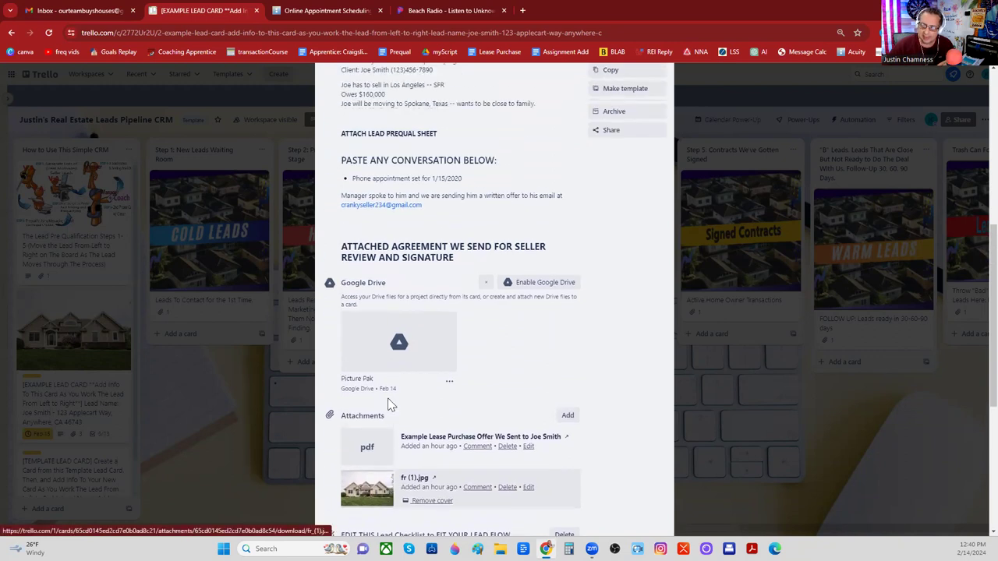
pyautogui.scroll(3, 388, 403)
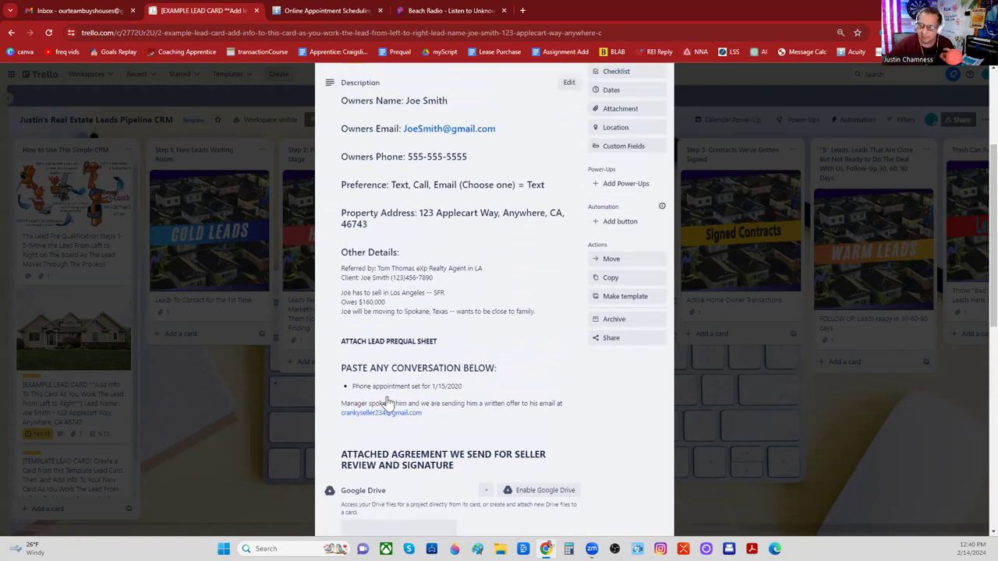
pyautogui.scroll(1, 415, 386)
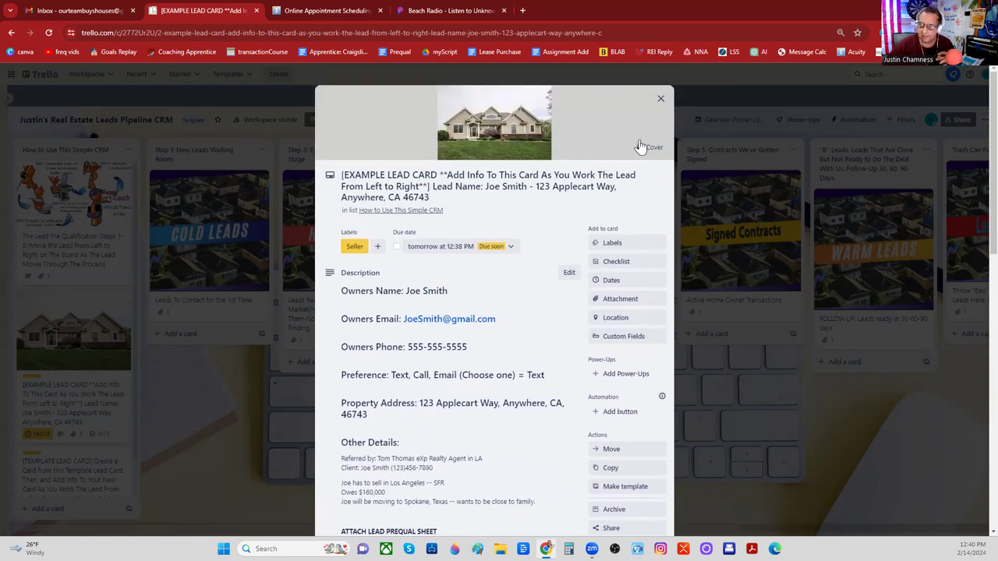
pyautogui.click(661, 101)
pyautogui.scroll(-1, 56, 446)
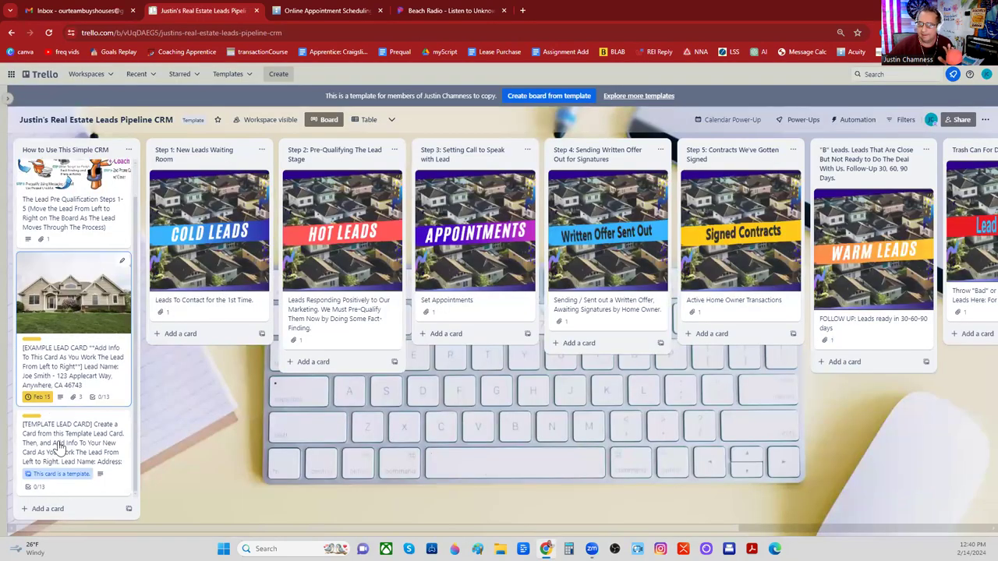
# Open the TEMPLATE LEAD CARD in the first list and review its description and checklist
pyautogui.moveTo(61, 451)
pyautogui.mouseDown()
pyautogui.moveTo(117, 448)
pyautogui.moveTo(66, 441)
pyautogui.mouseUp()
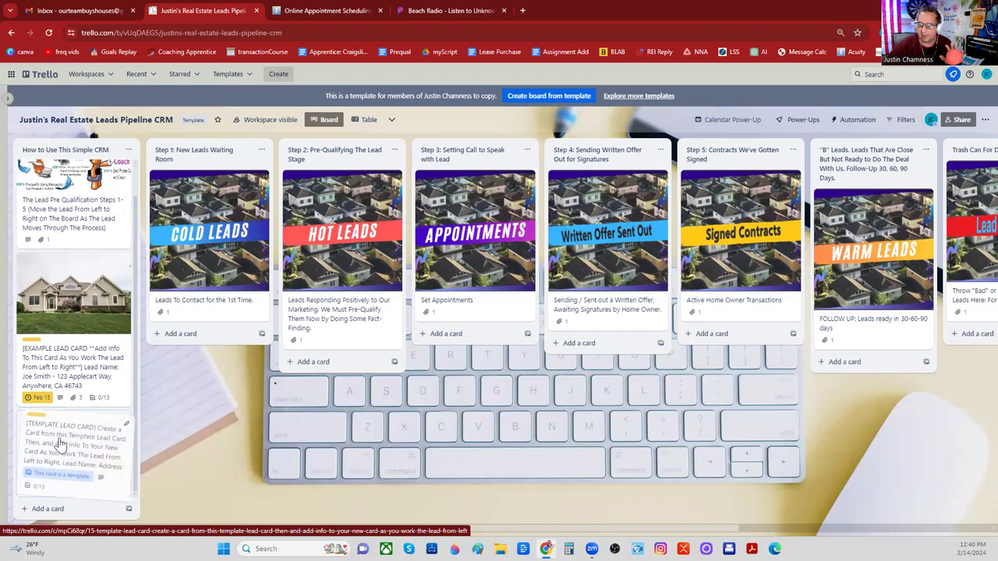
pyautogui.click(64, 435)
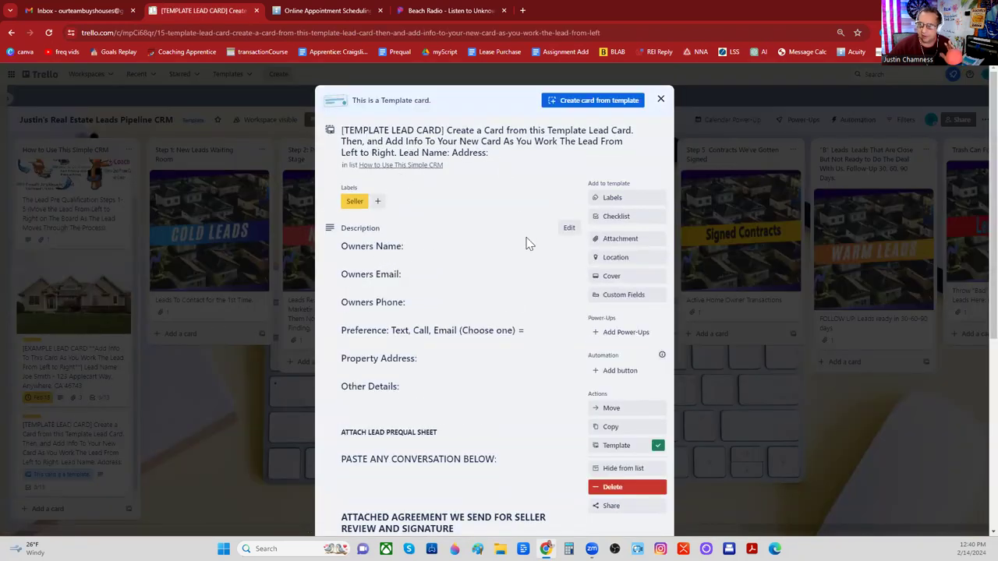
pyautogui.scroll(-4, 497, 291)
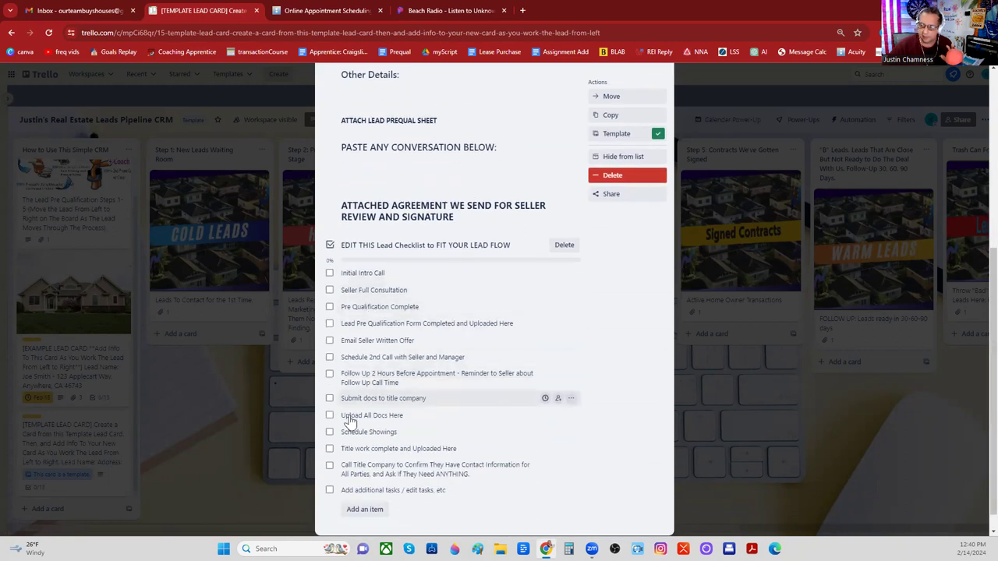
pyautogui.scroll(1, 363, 412)
pyautogui.scroll(2, 380, 381)
pyautogui.scroll(-2, 468, 351)
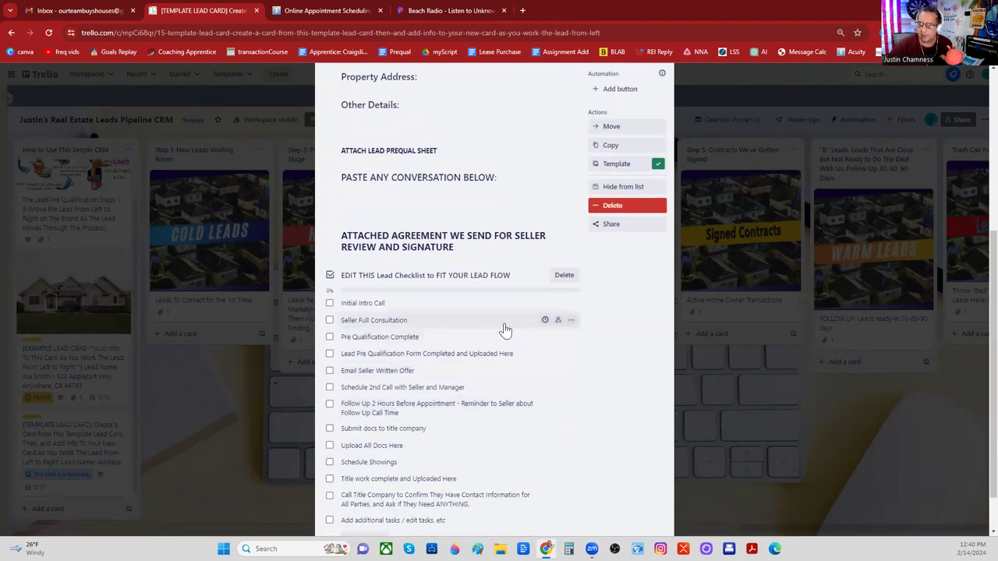
pyautogui.scroll(3, 366, 351)
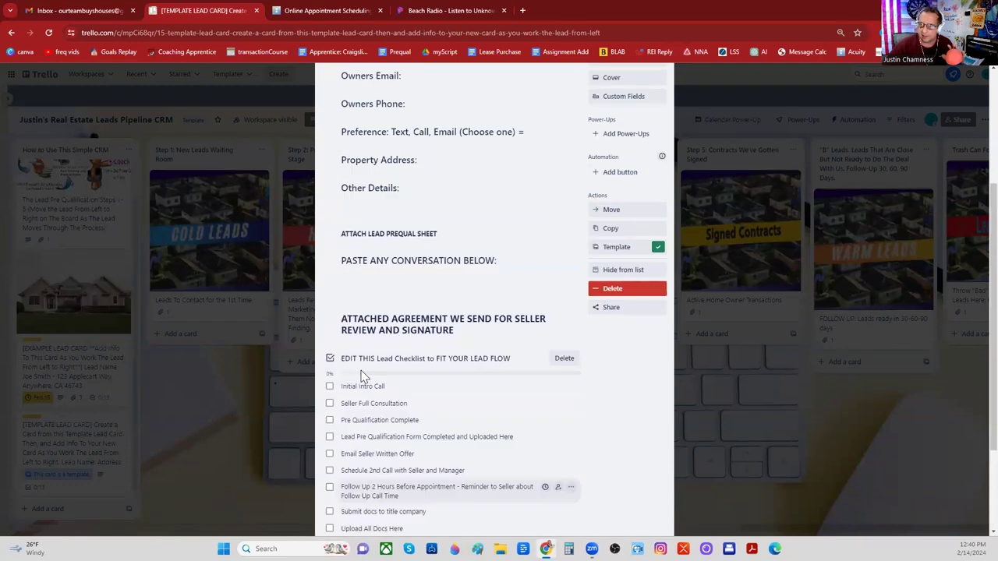
pyautogui.scroll(2, 378, 287)
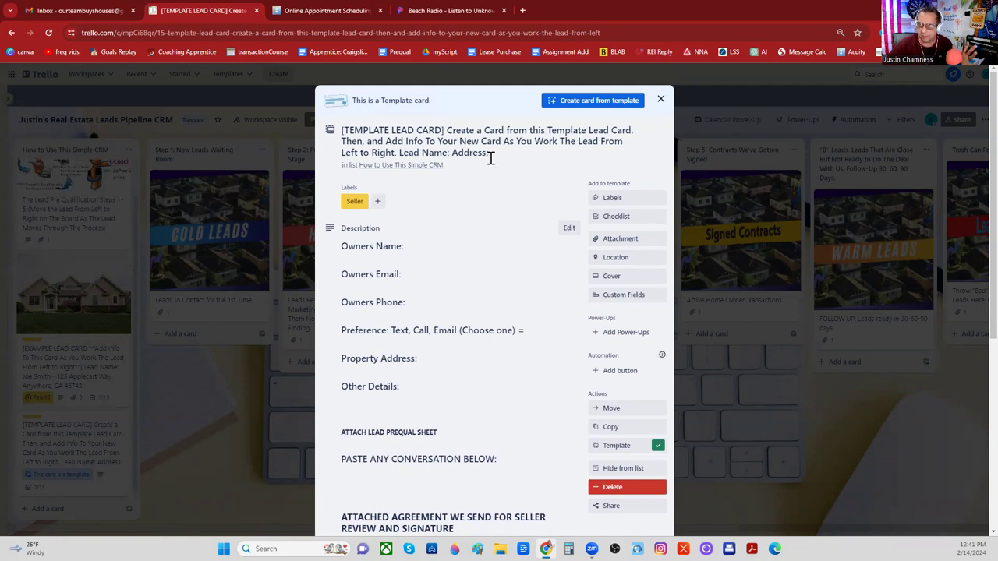
# Create a card from the template, keeping checklists and labels, in Step 1: New Leads Waiting Room
pyautogui.click(597, 104)
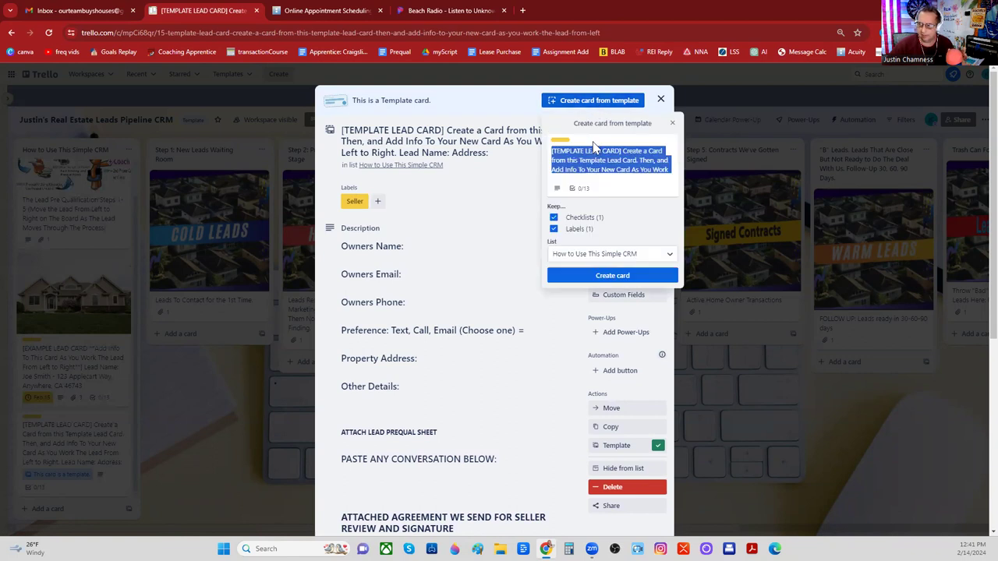
pyautogui.click(597, 254)
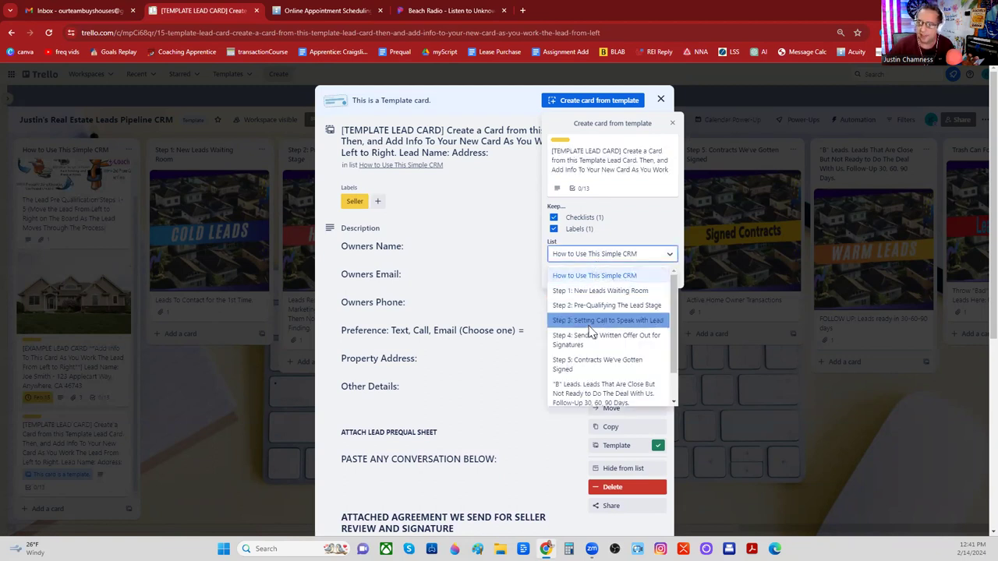
pyautogui.click(595, 292)
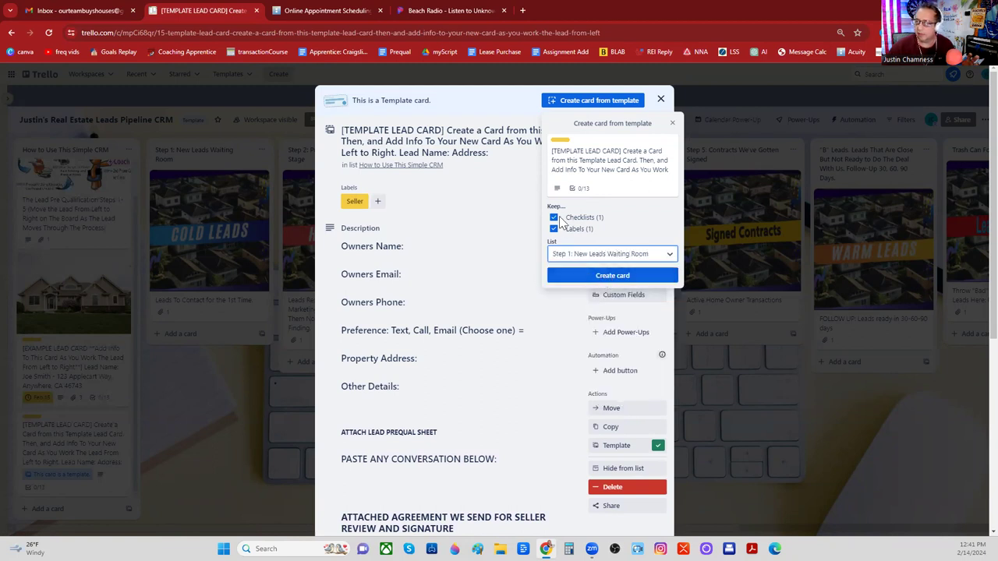
pyautogui.click(600, 273)
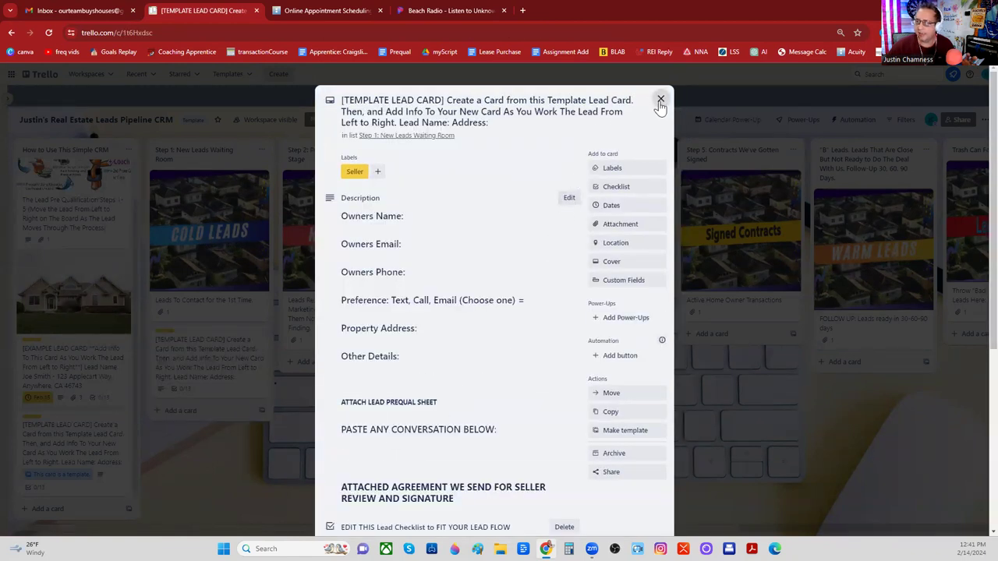
pyautogui.click(660, 102)
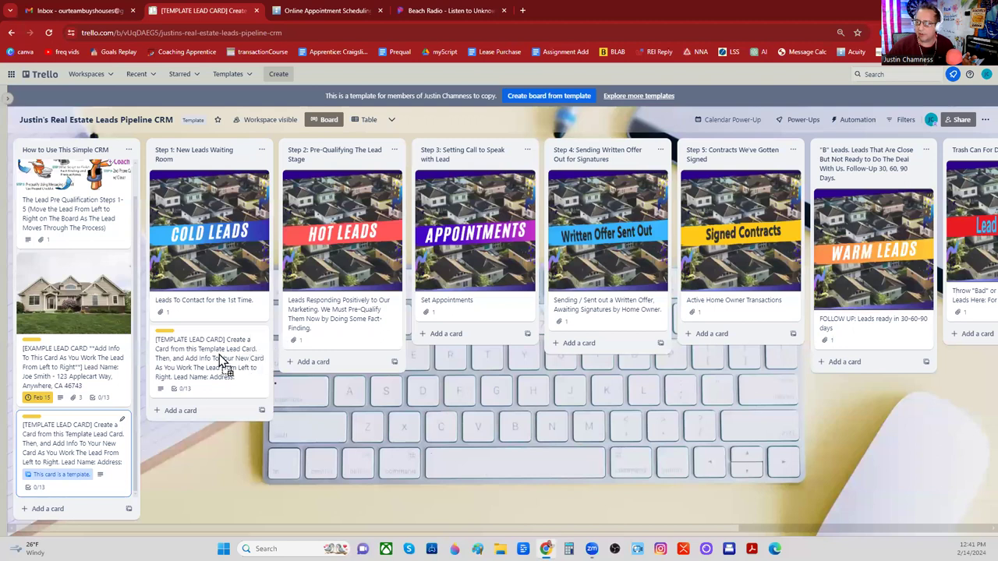
# Replace the new Step 1 card's template title with the lead's name and property address
pyautogui.click(194, 345)
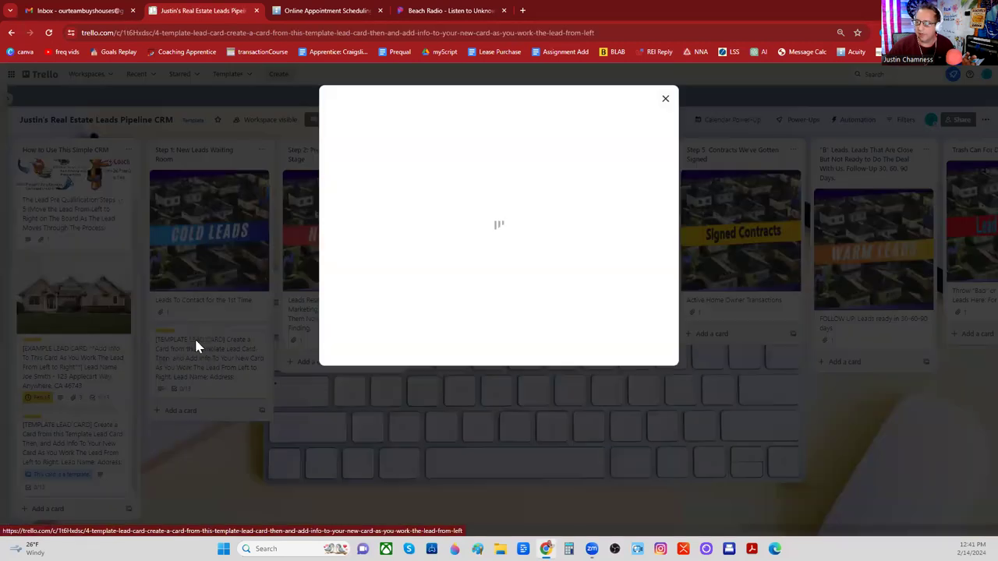
pyautogui.click(399, 99)
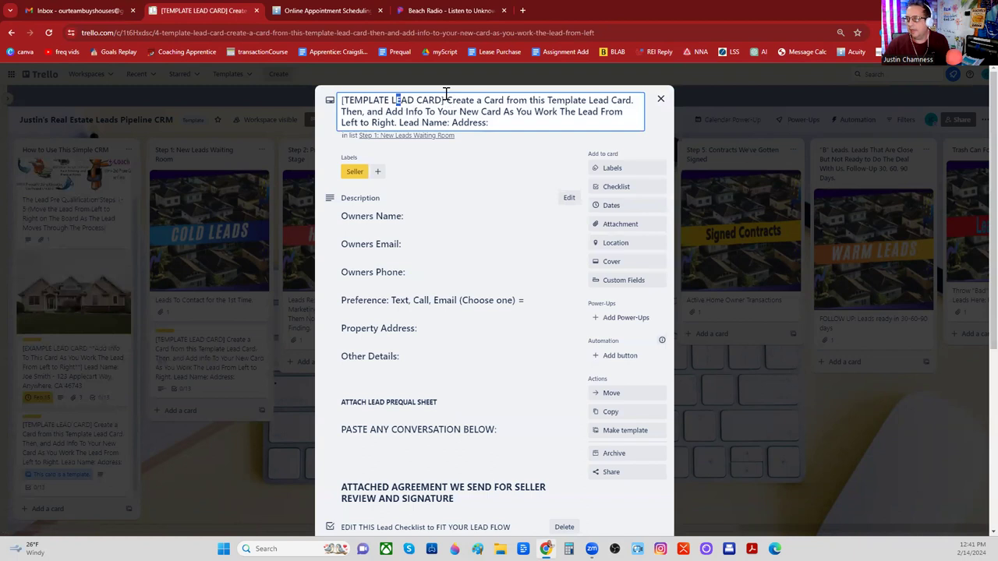
pyautogui.moveTo(340, 100); pyautogui.dragTo(401, 125)
pyautogui.press('BackSpace')
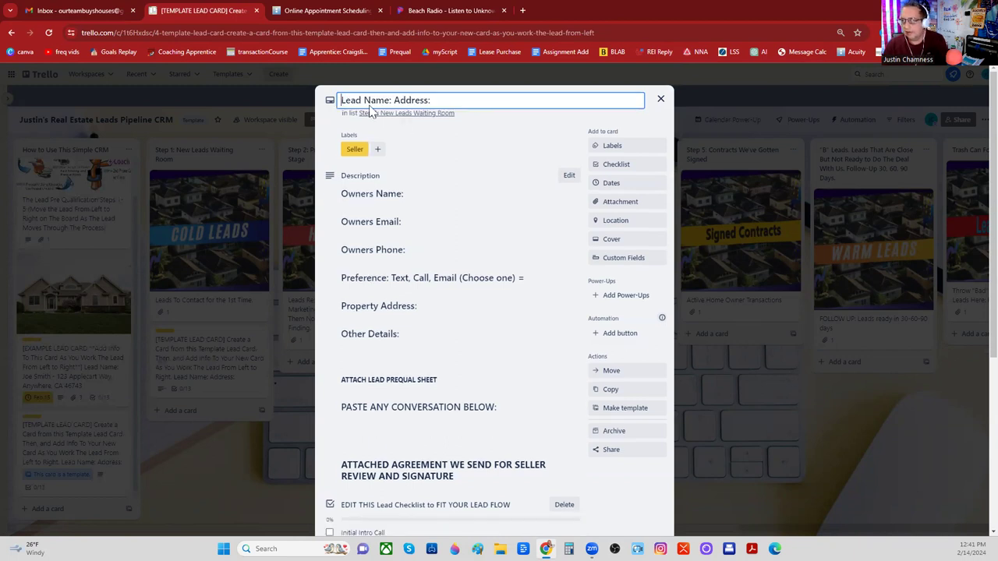
pyautogui.write('Erick Smith')
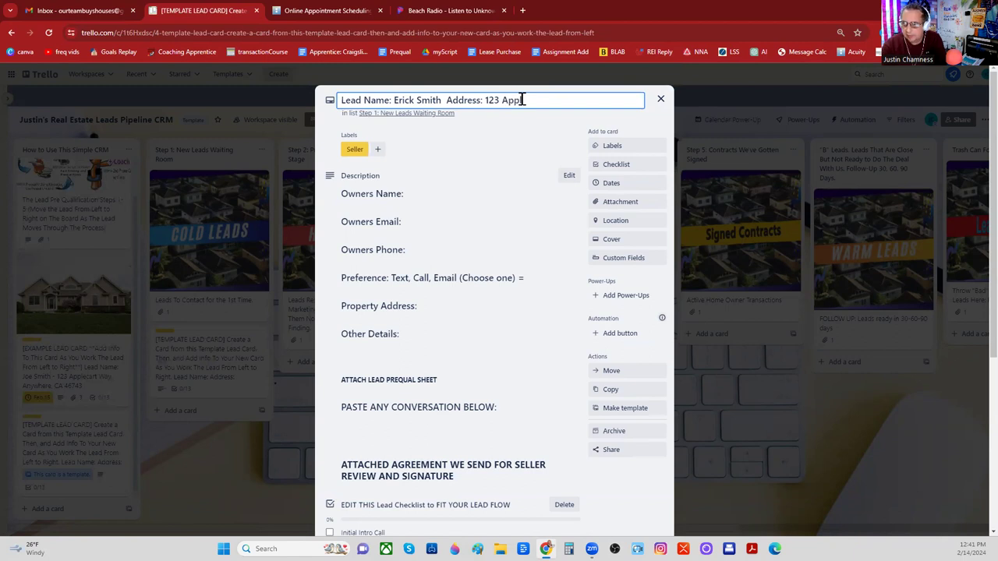
pyautogui.write('  C')
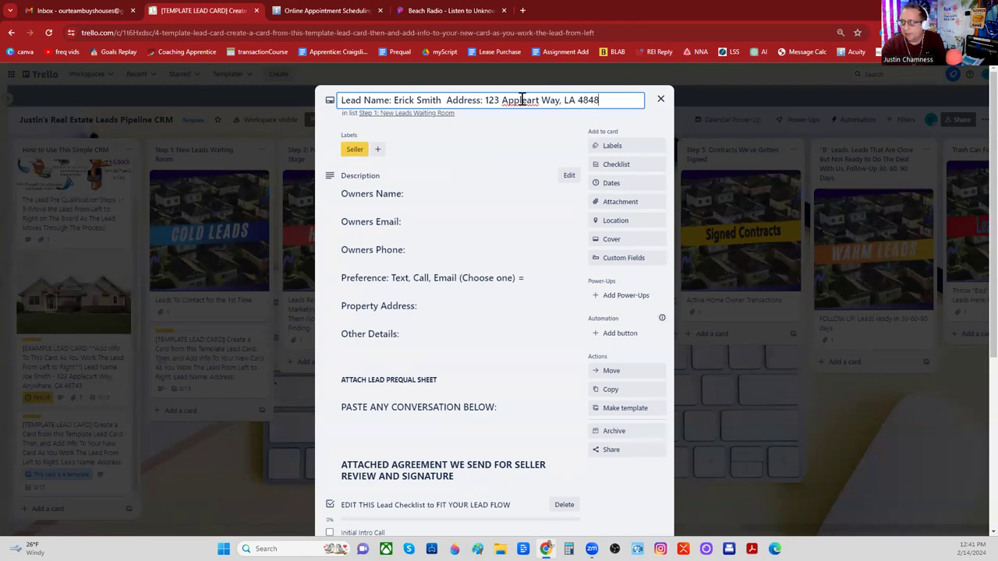
pyautogui.click(531, 144)
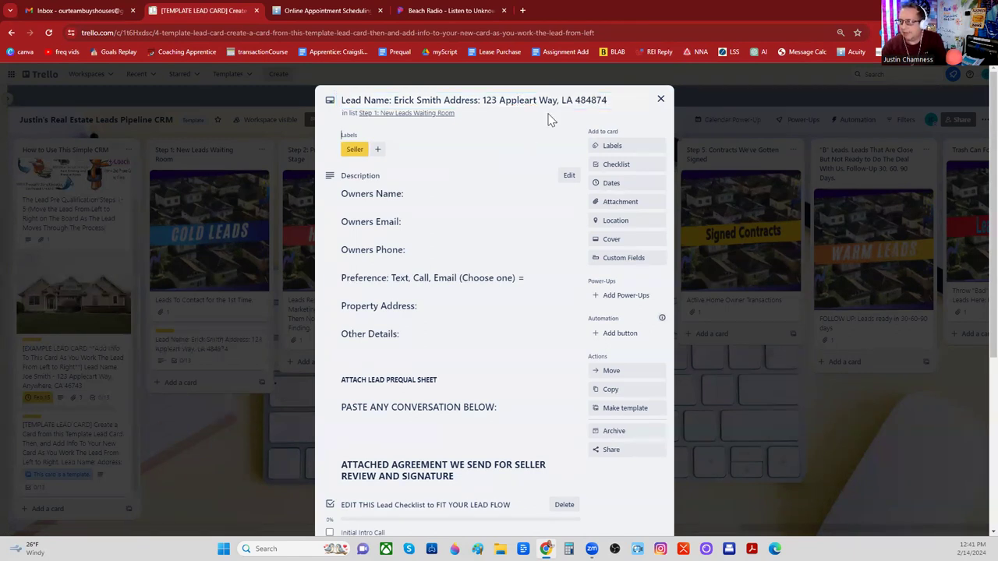
pyautogui.click(660, 102)
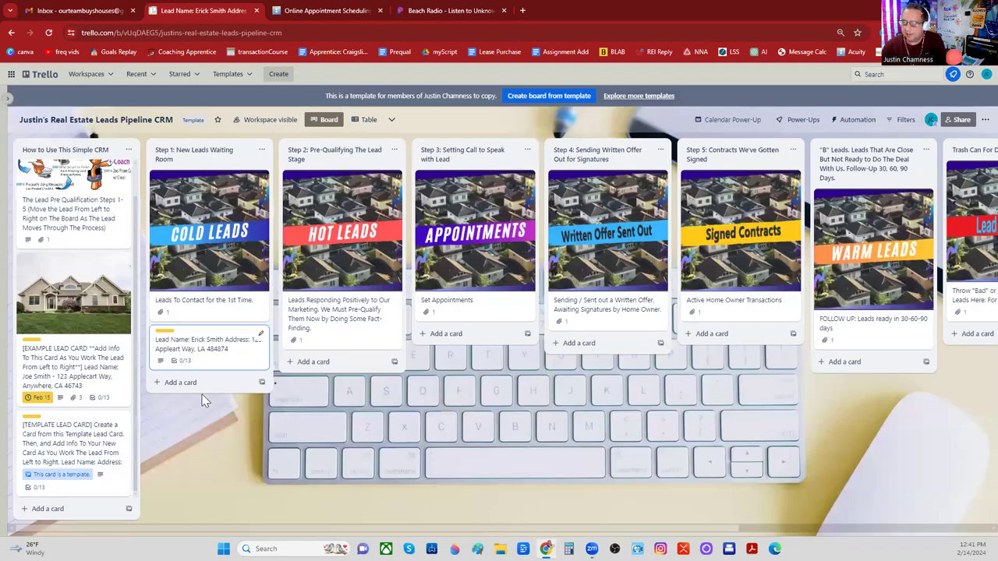
pyautogui.click(208, 354)
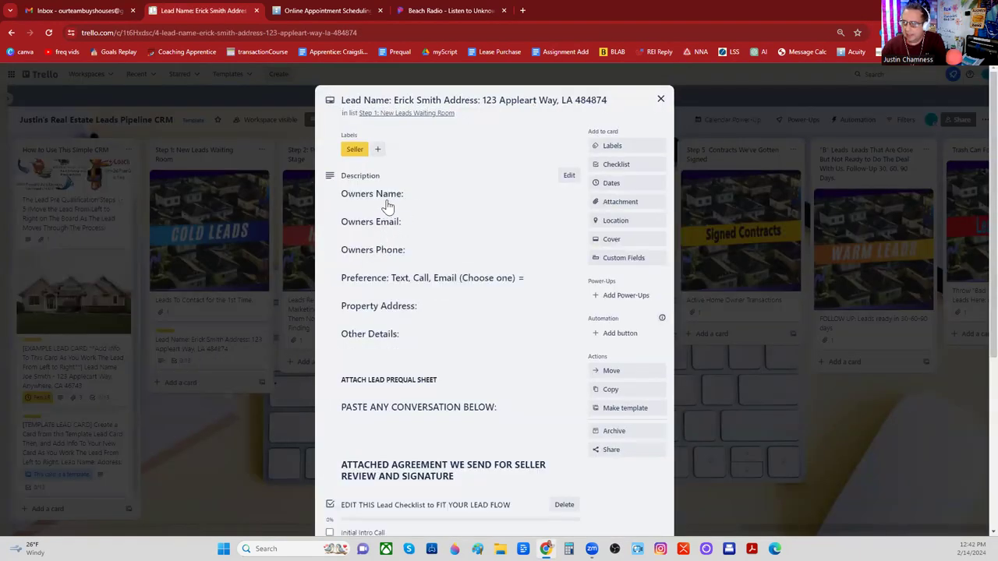
# Fill in the owner's name, phone number and the property address in the description
pyautogui.click(422, 201)
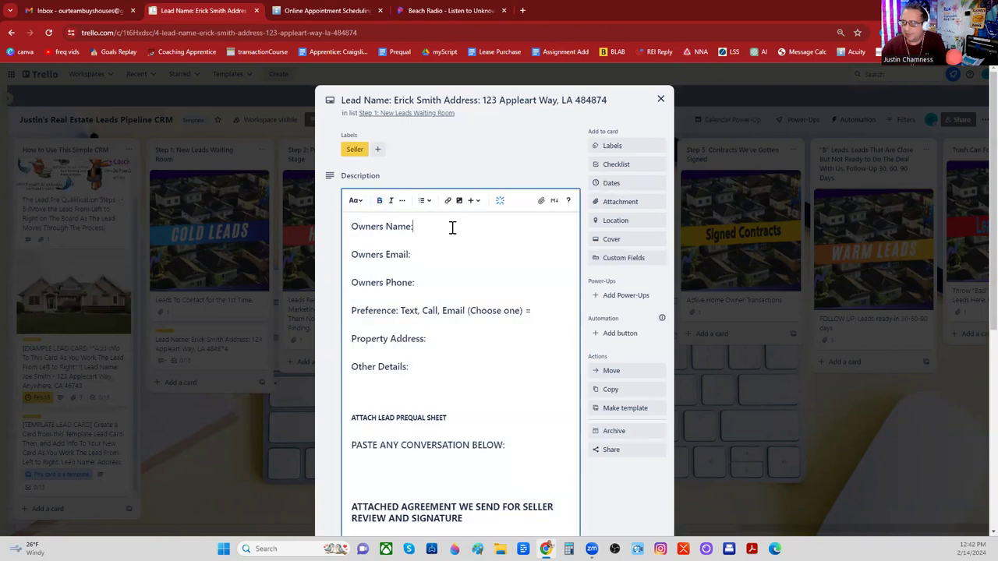
pyautogui.write('Erick Smith')
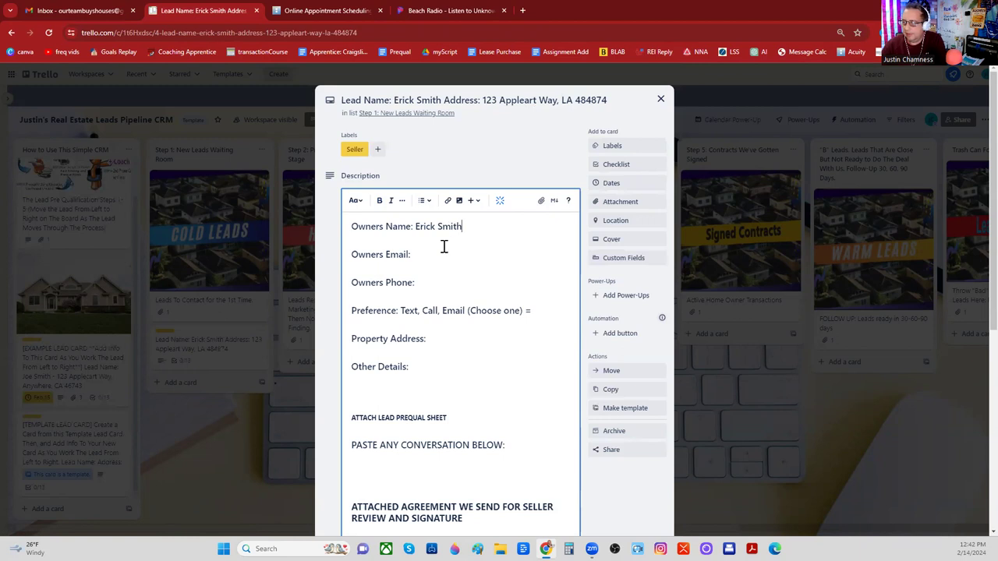
pyautogui.click(440, 255)
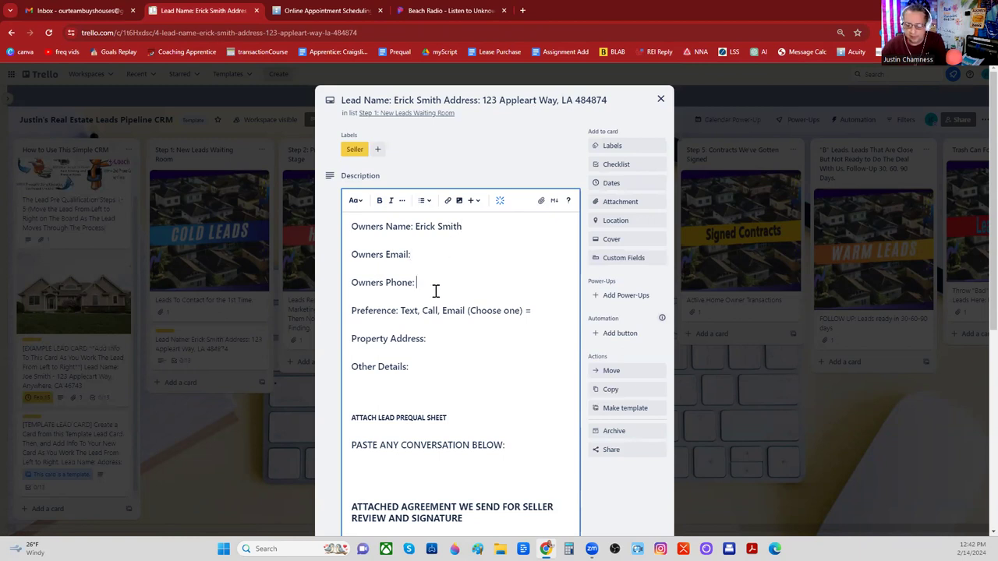
pyautogui.write('5-555-5555')
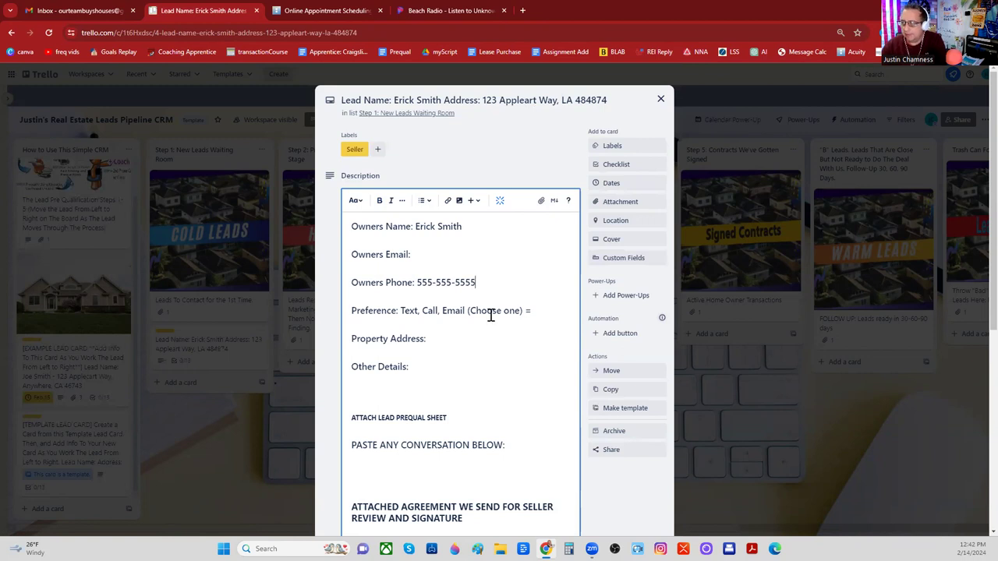
pyautogui.click(567, 311)
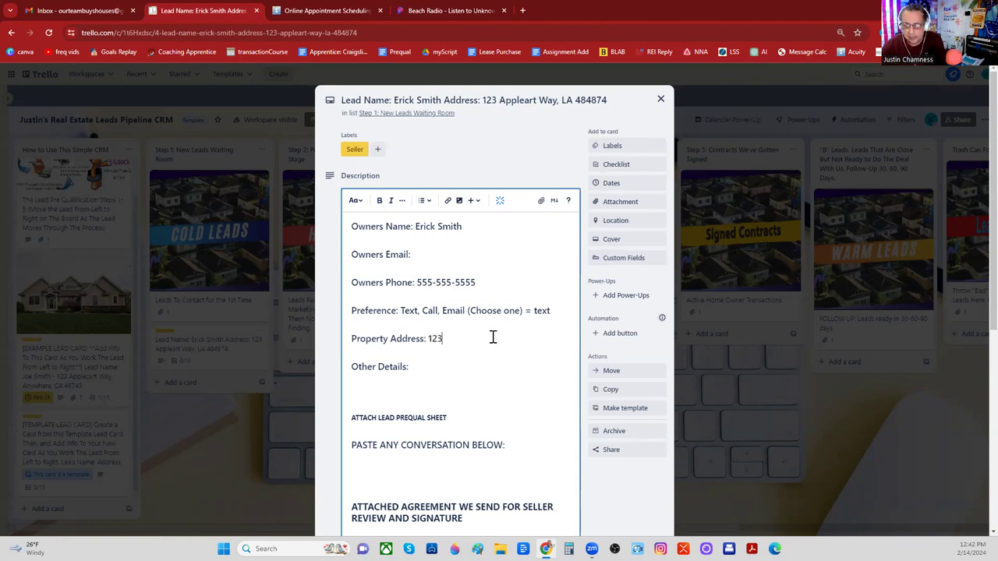
pyautogui.write('Applecart Way')
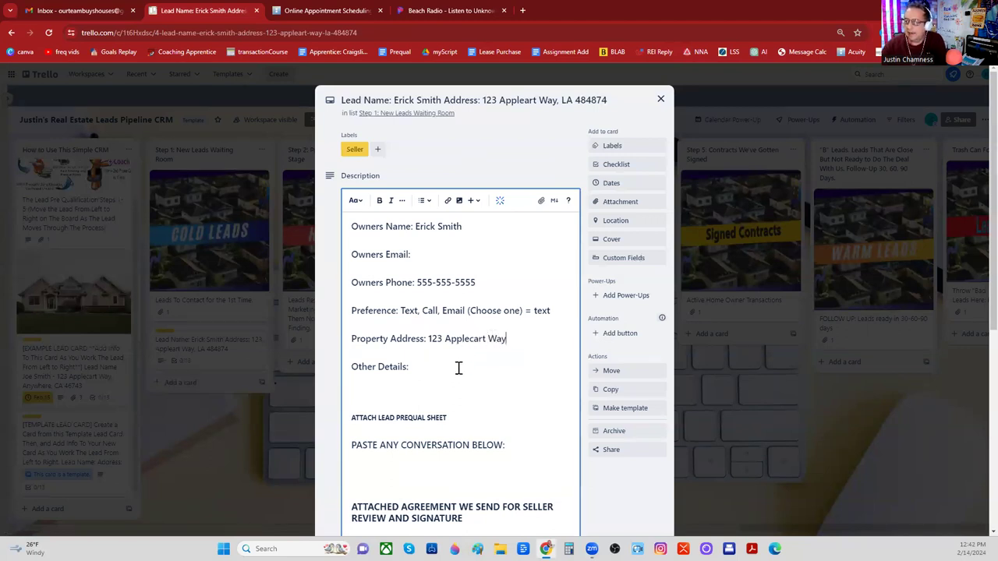
# Paste the seller's conversation quote under Other Details and save the description
pyautogui.click(389, 381)
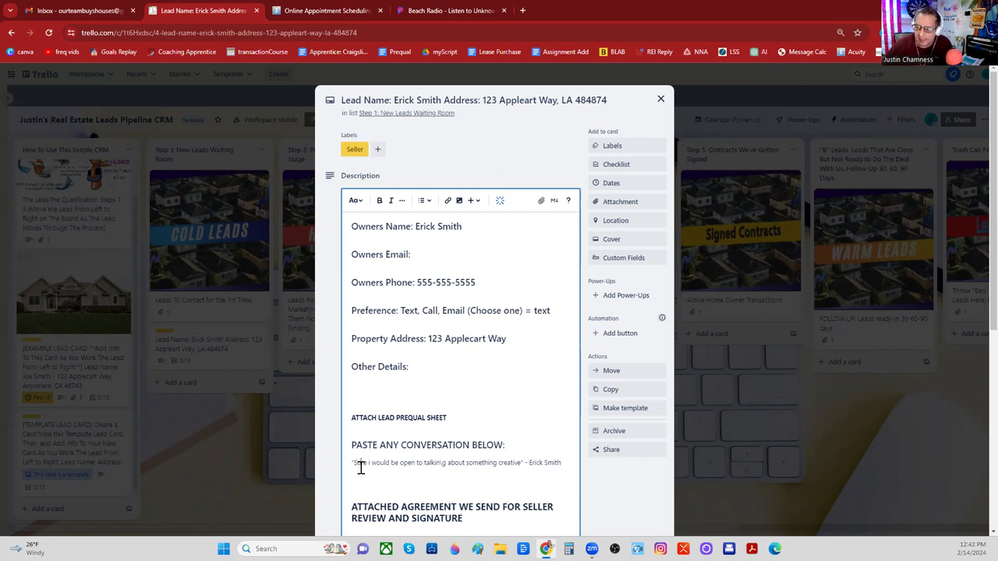
pyautogui.tripleClick(358, 465)
pyautogui.click(381, 483)
pyautogui.scroll(-2, 390, 487)
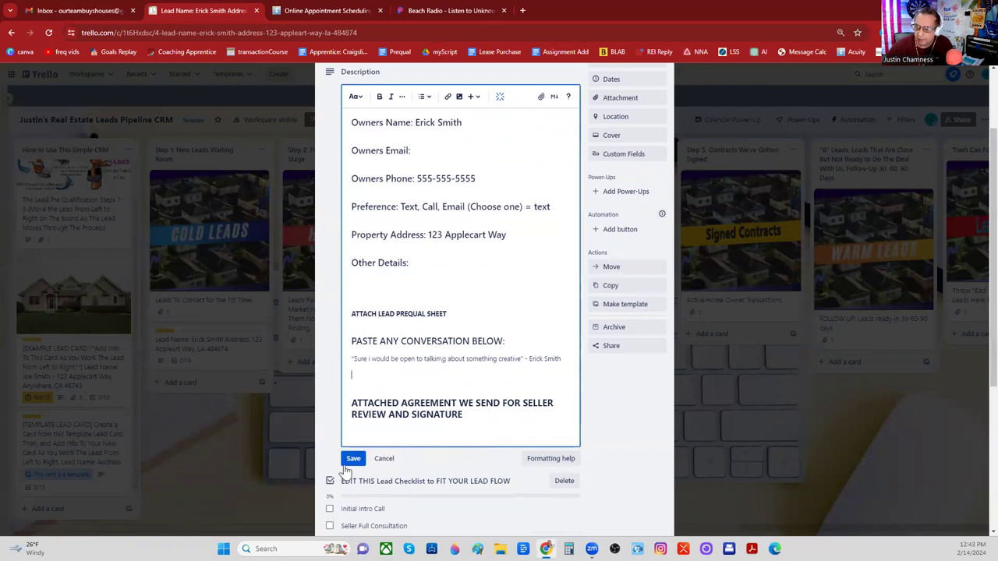
pyautogui.click(353, 460)
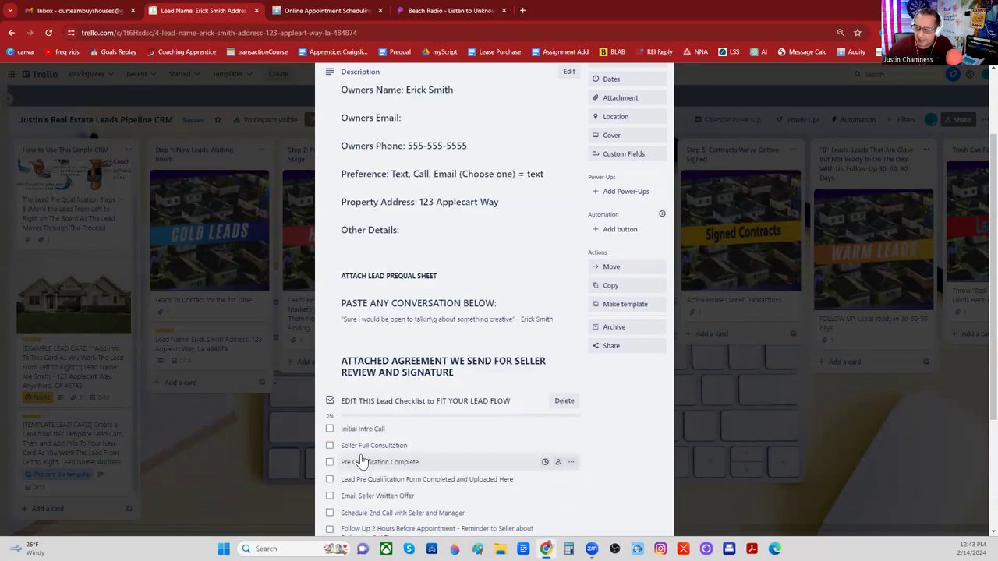
pyautogui.scroll(-1, 433, 334)
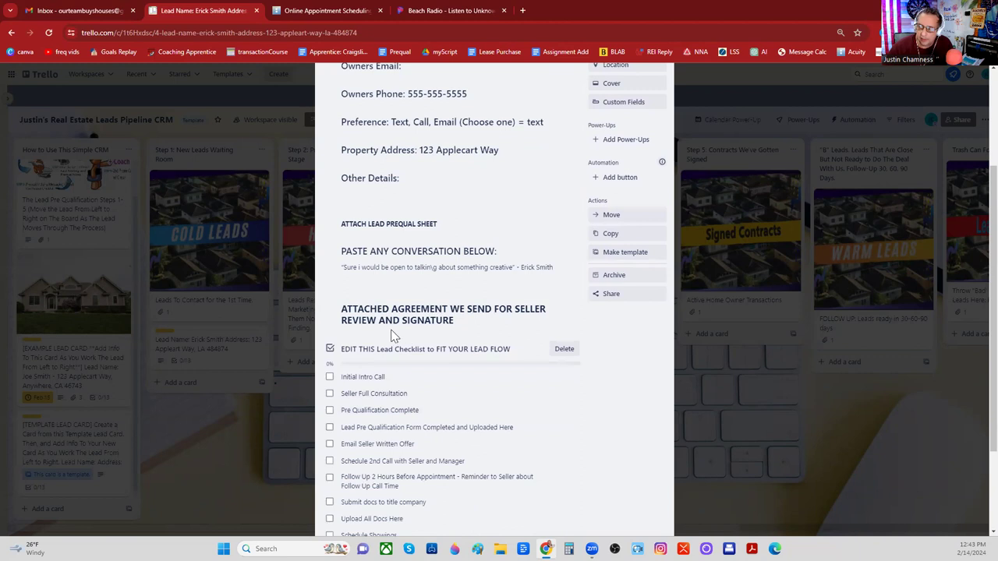
pyautogui.scroll(3, 413, 308)
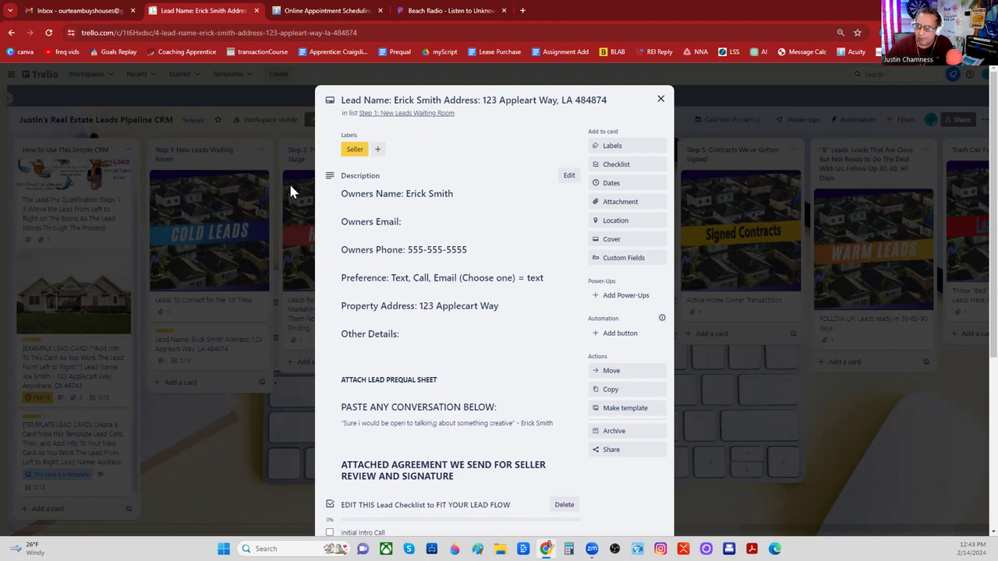
pyautogui.scroll(-3, 396, 289)
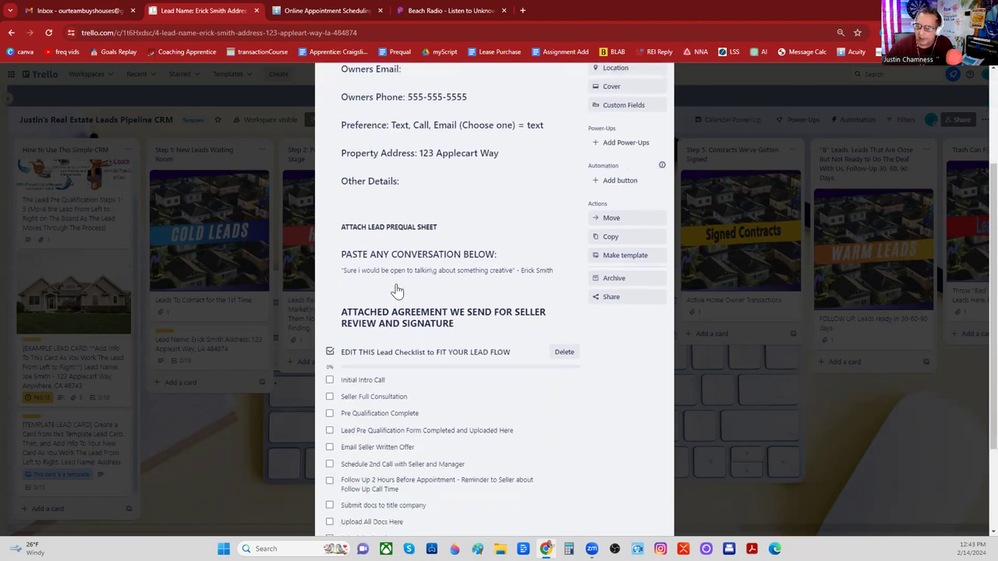
pyautogui.scroll(3, 399, 290)
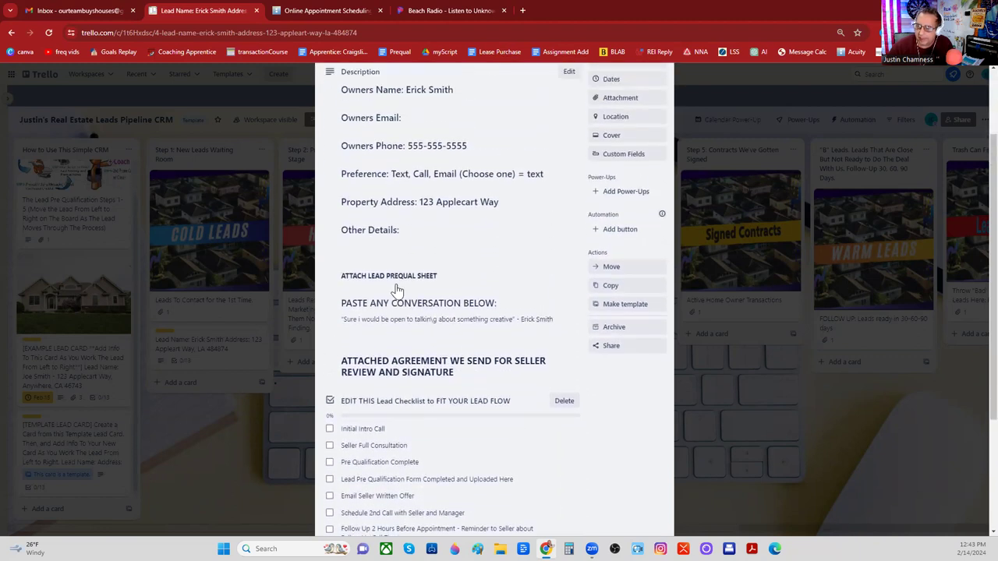
pyautogui.scroll(-2, 402, 290)
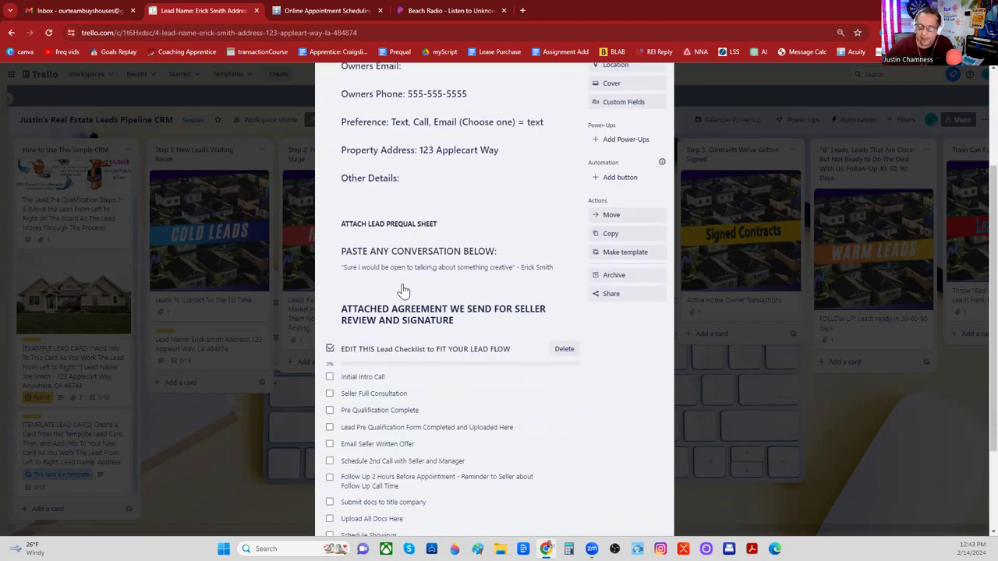
pyautogui.scroll(-1, 403, 290)
pyautogui.scroll(3, 403, 283)
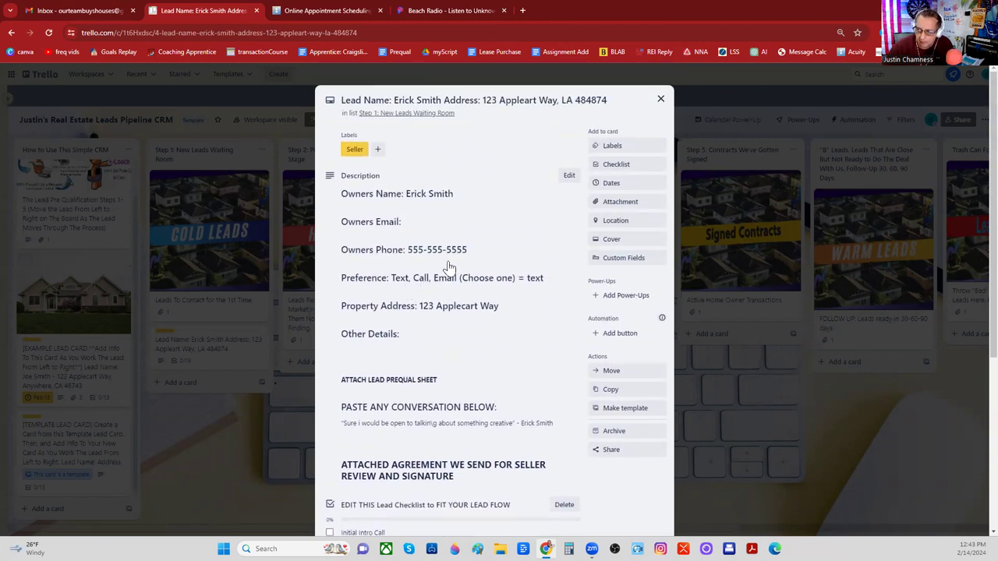
pyautogui.click(616, 201)
pyautogui.click(621, 272)
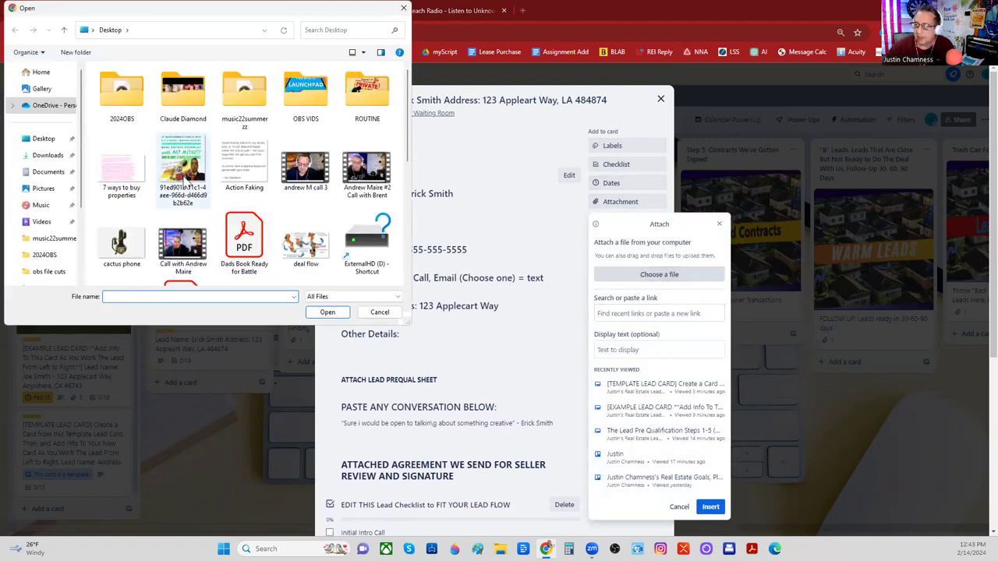
pyautogui.scroll(-5, 226, 160)
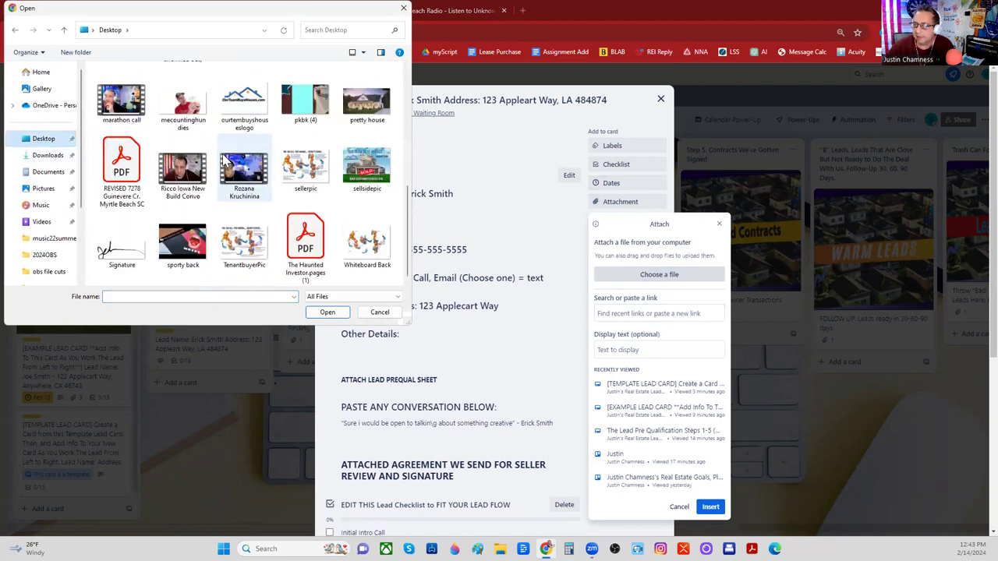
pyautogui.click(37, 142)
pyautogui.scroll(-5, 238, 209)
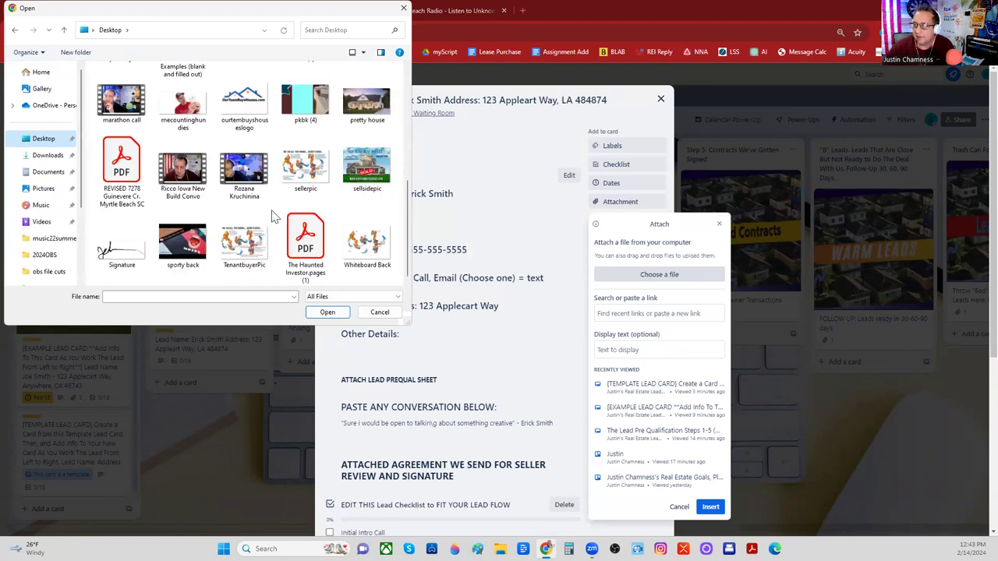
pyautogui.scroll(5, 257, 214)
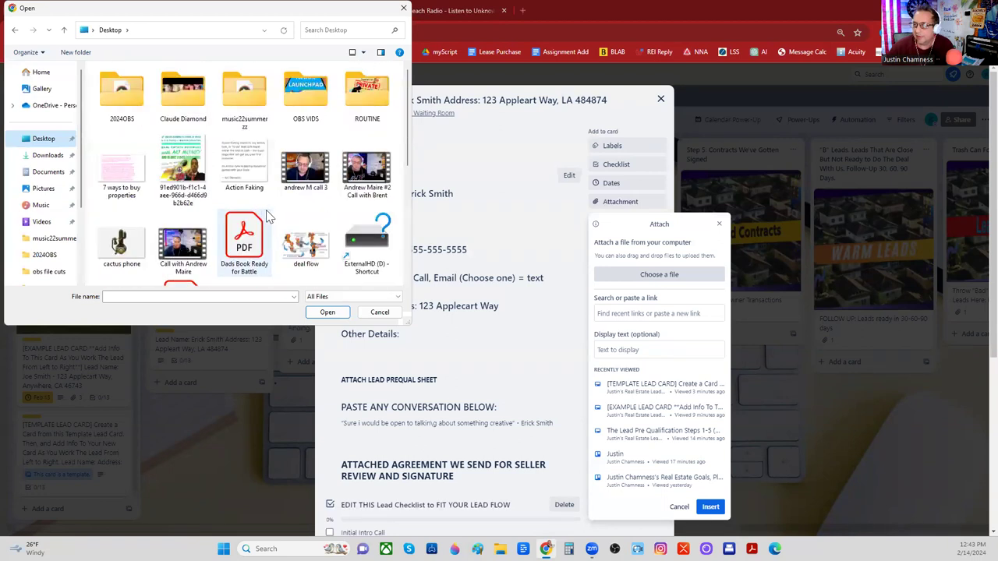
pyautogui.click(403, 8)
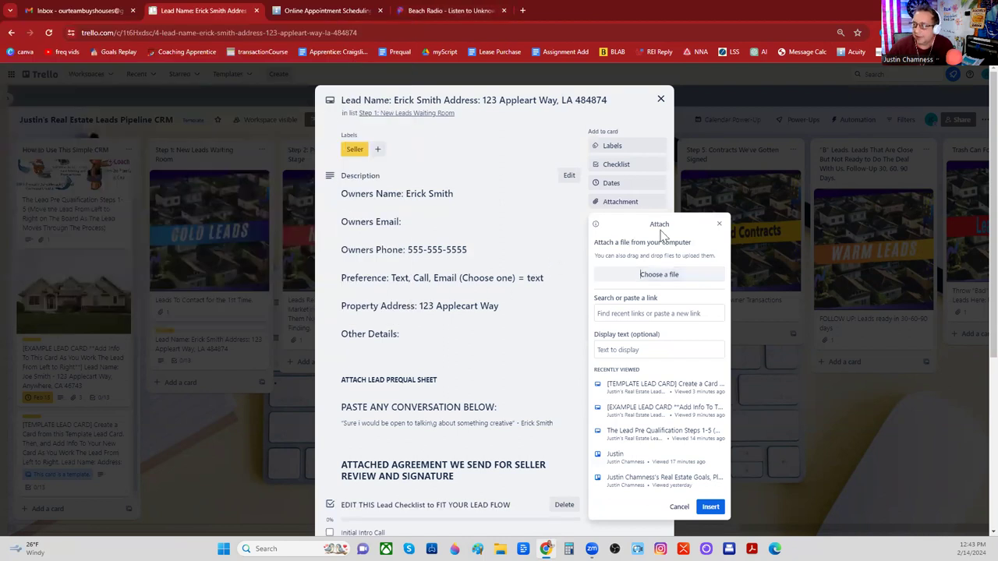
pyautogui.click(719, 224)
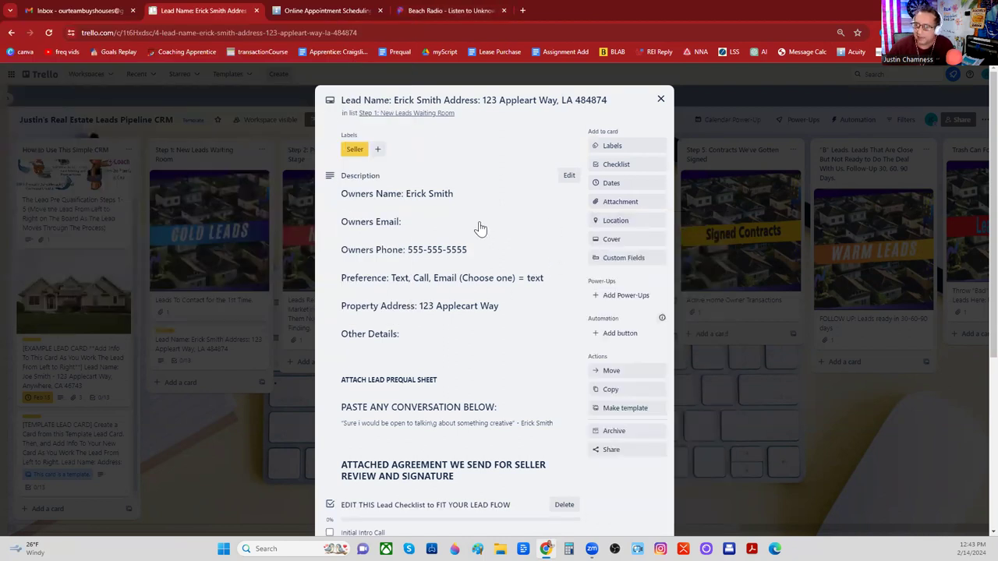
pyautogui.click(628, 204)
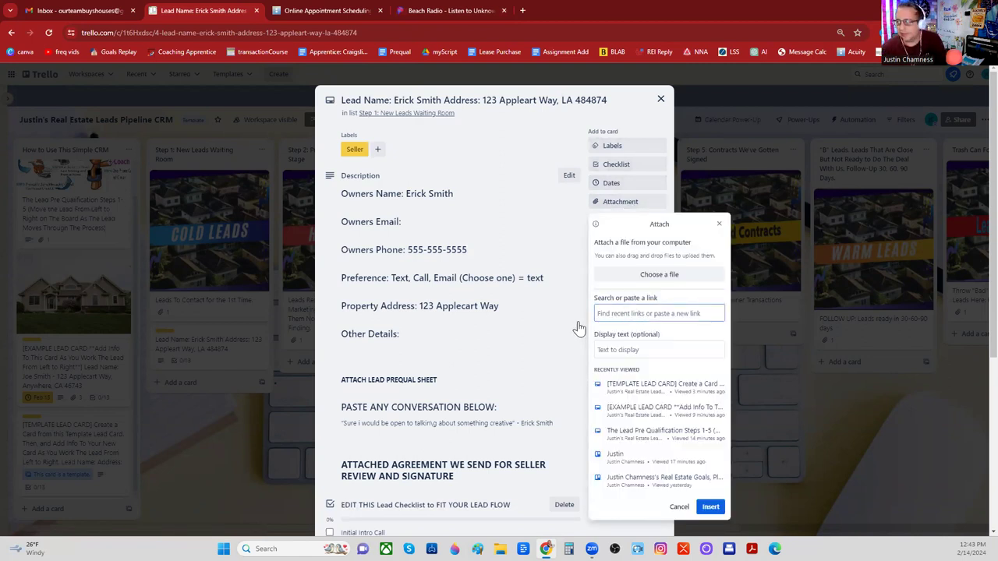
pyautogui.click(659, 278)
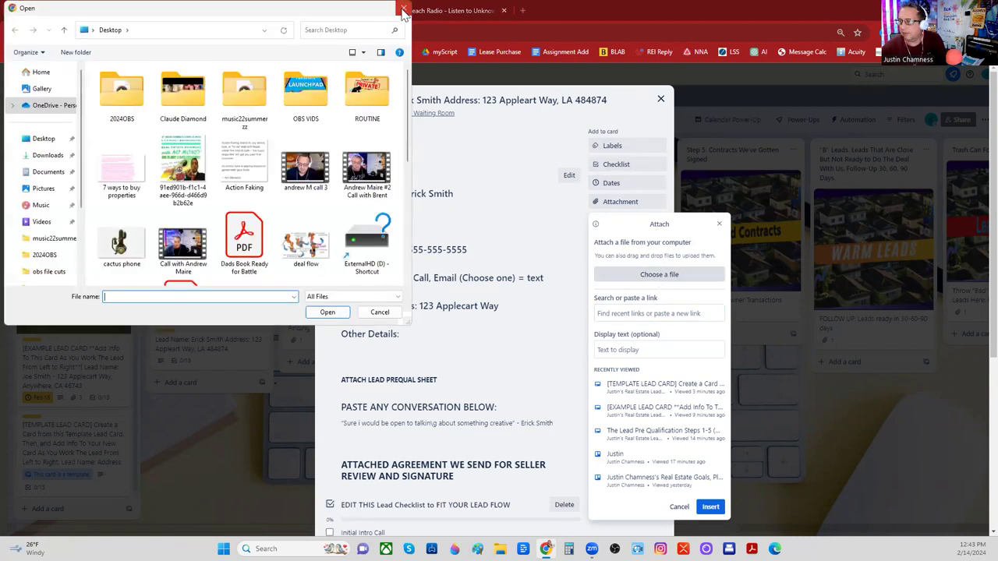
pyautogui.click(404, 11)
pyautogui.click(719, 224)
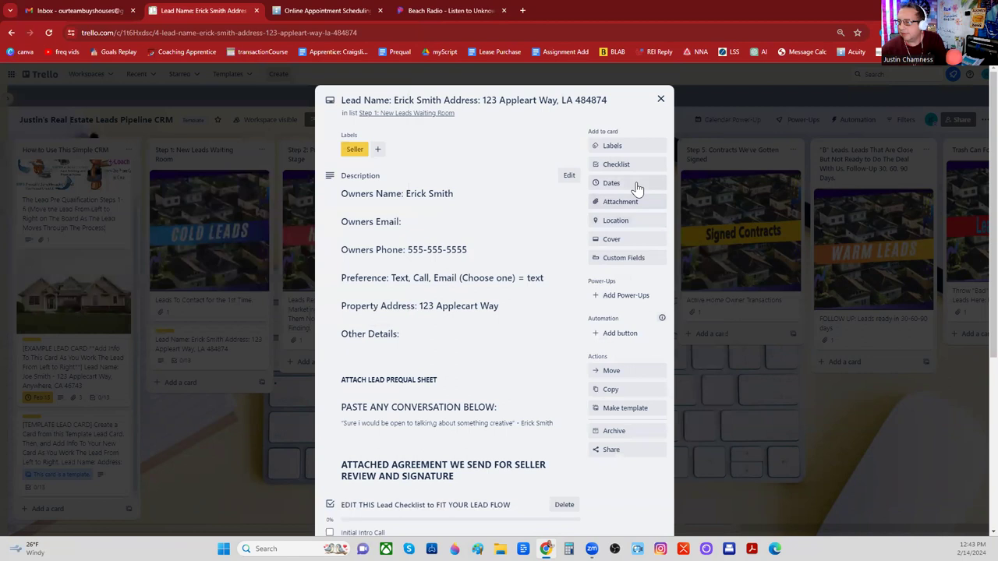
# Give the lead card a Feb 15 due date and move it into the "B" Leads list
pyautogui.scroll(-3, 475, 383)
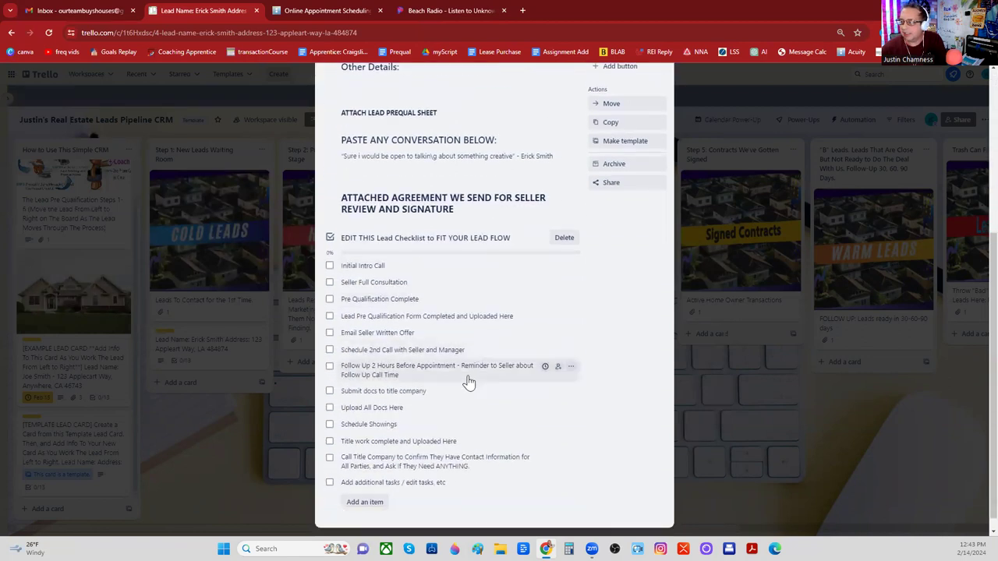
pyautogui.scroll(4, 441, 319)
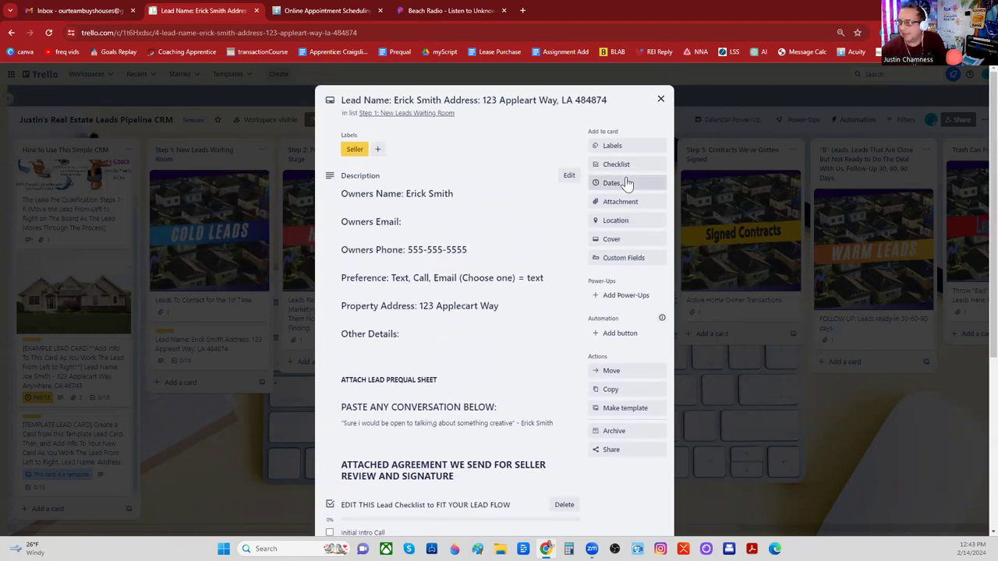
pyautogui.click(627, 185)
pyautogui.click(678, 291)
pyautogui.click(703, 478)
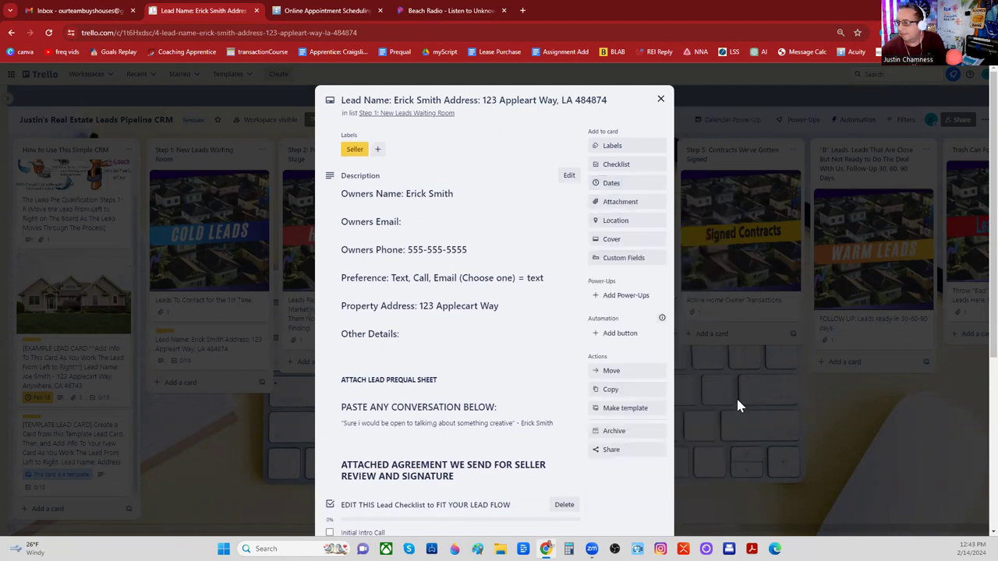
pyautogui.click(736, 396)
pyautogui.moveTo(173, 373); pyautogui.dragTo(572, 412)
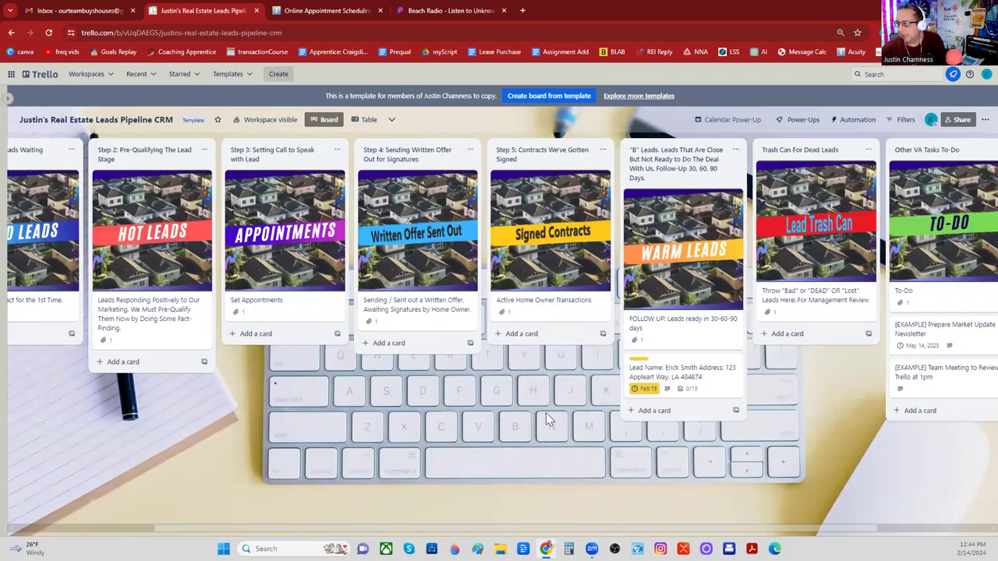
# Set the new lead card's due date to Mar 14 at 12:38 PM, verify it, and close the card
pyautogui.click(696, 376)
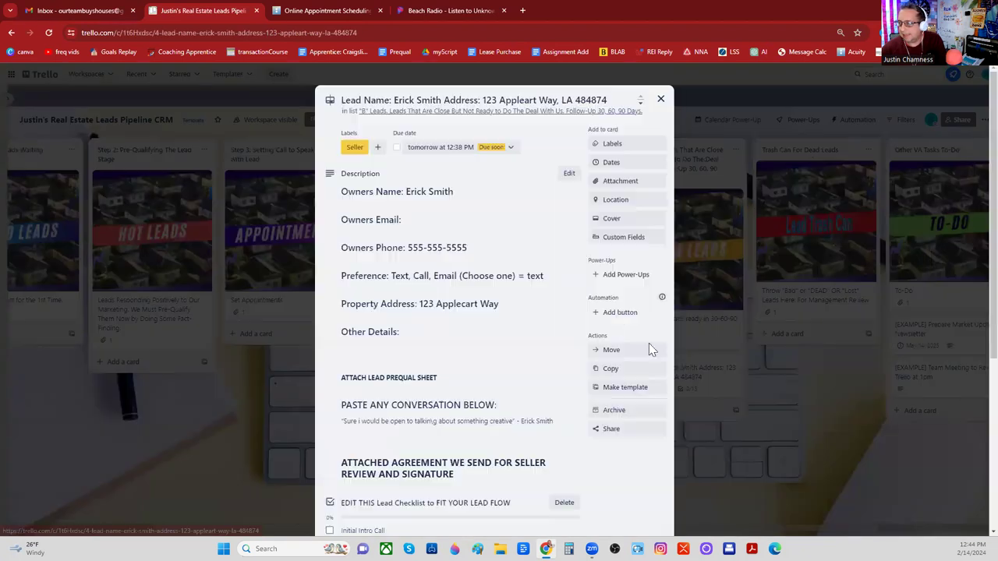
pyautogui.click(465, 156)
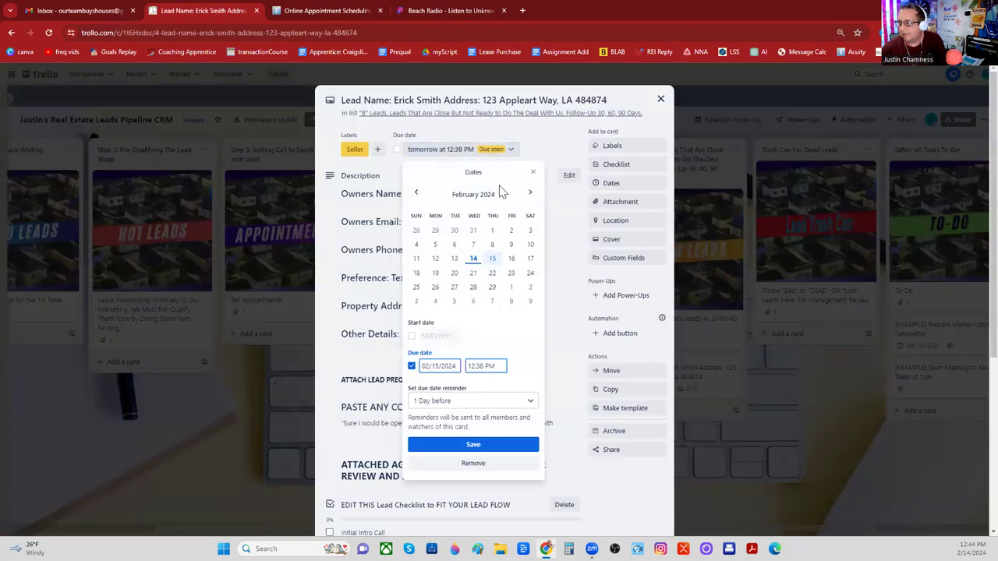
pyautogui.click(529, 192)
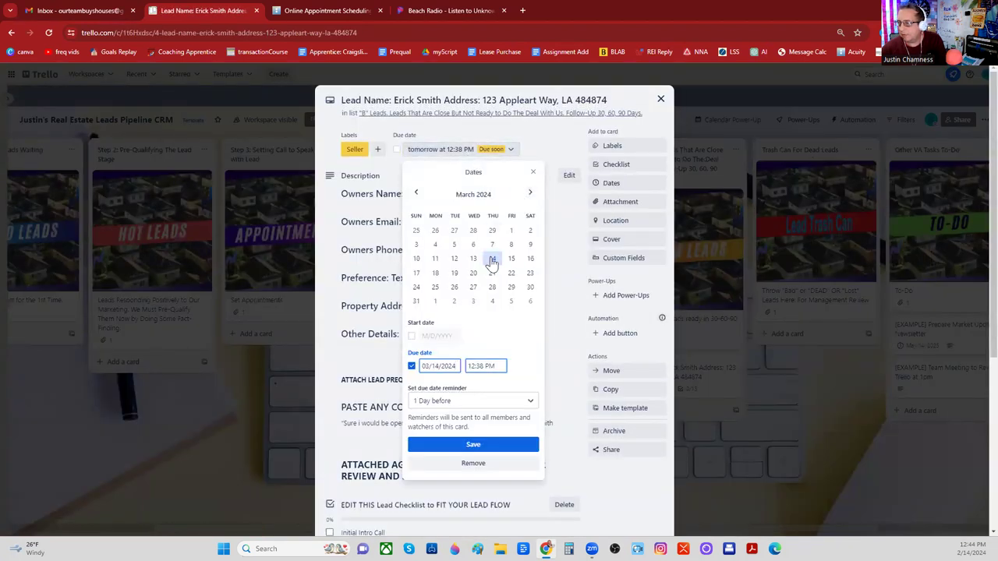
pyautogui.click(473, 445)
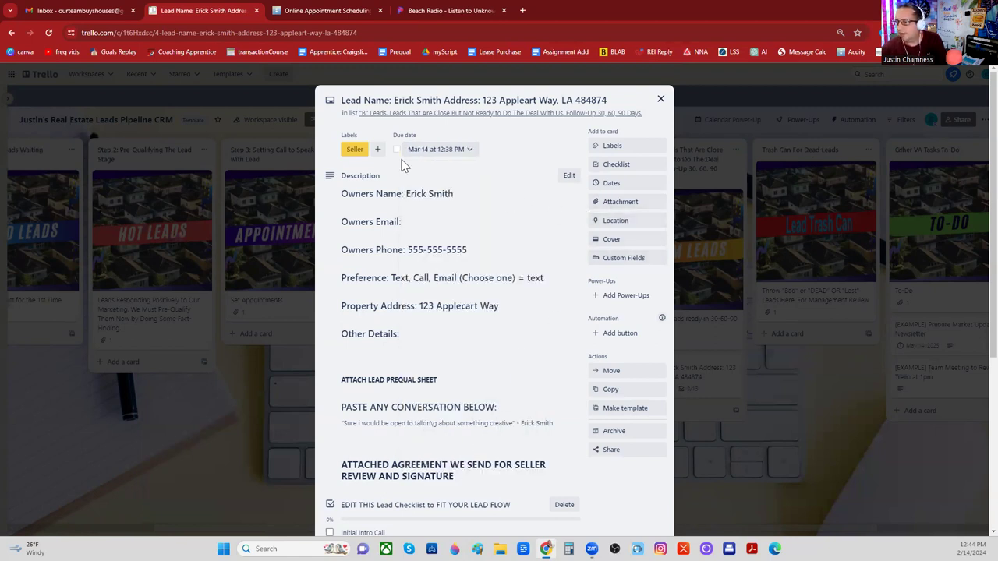
pyautogui.click(434, 155)
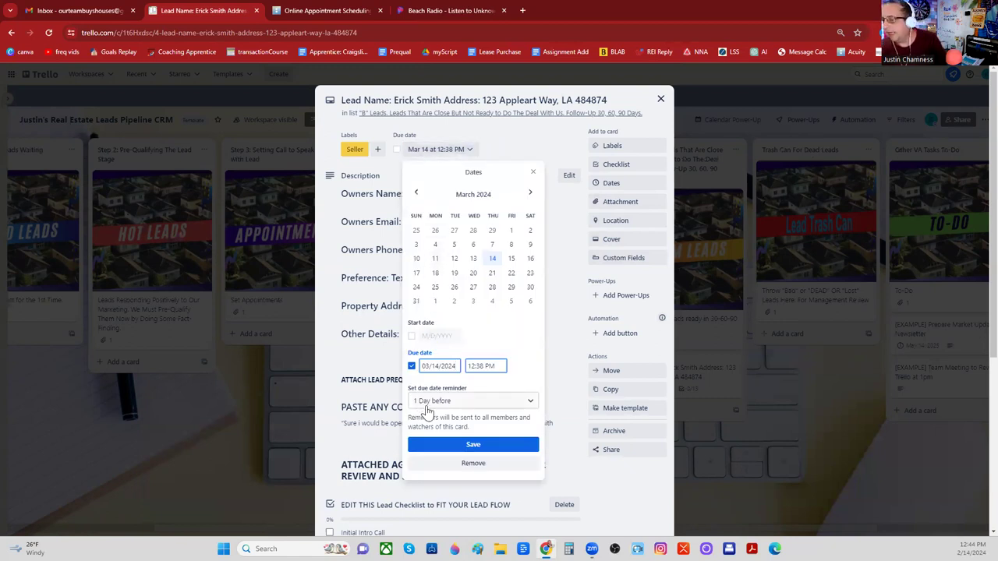
pyautogui.click(448, 444)
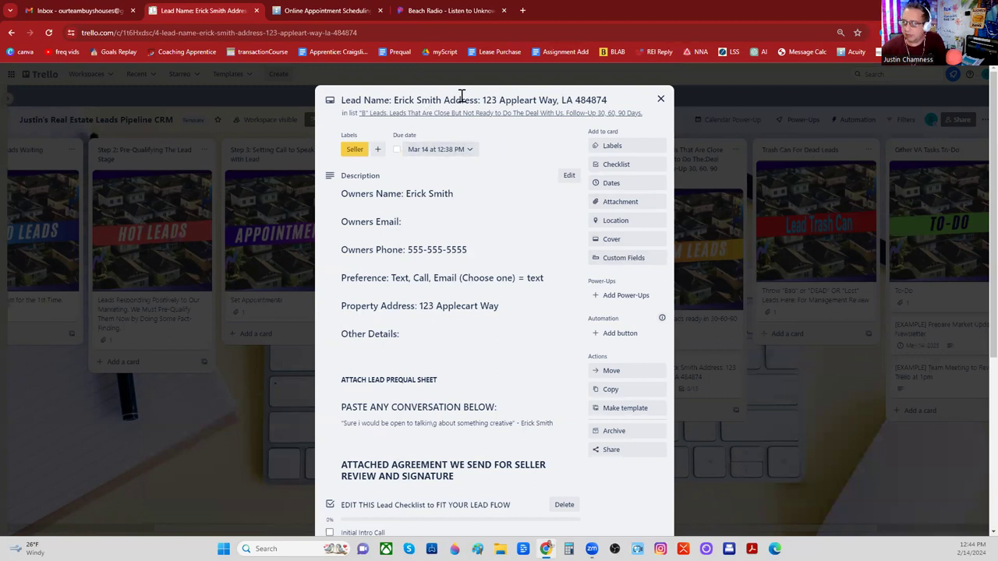
pyautogui.click(660, 99)
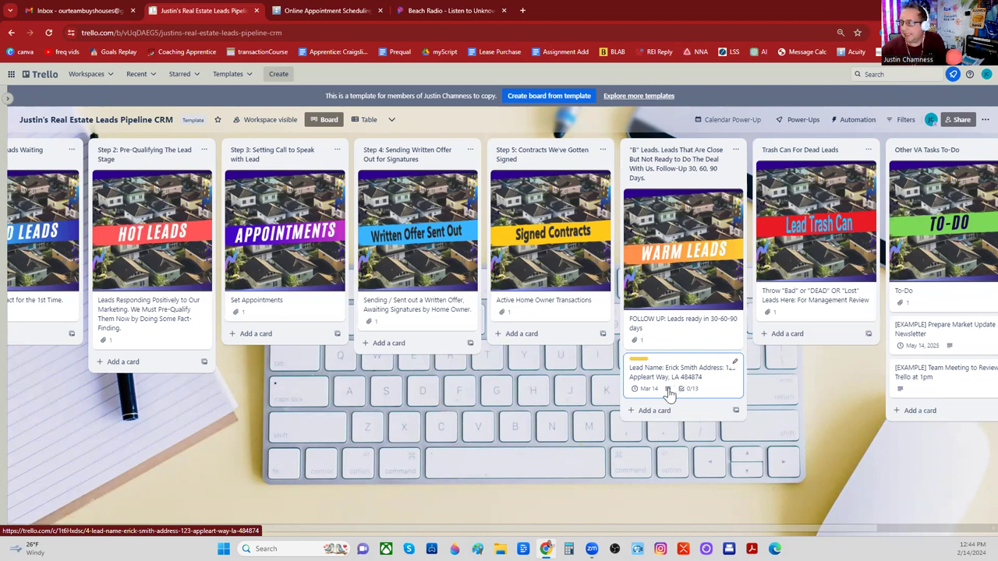
# Drag the new lead card across the pipeline into the Step 5: Contracts We've Gotten Signed list
pyautogui.hscroll(-2, 668, 394)
pyautogui.moveTo(750, 382)
pyautogui.mouseDown()
pyautogui.moveTo(466, 387)
pyautogui.moveTo(750, 383)
pyautogui.mouseUp()
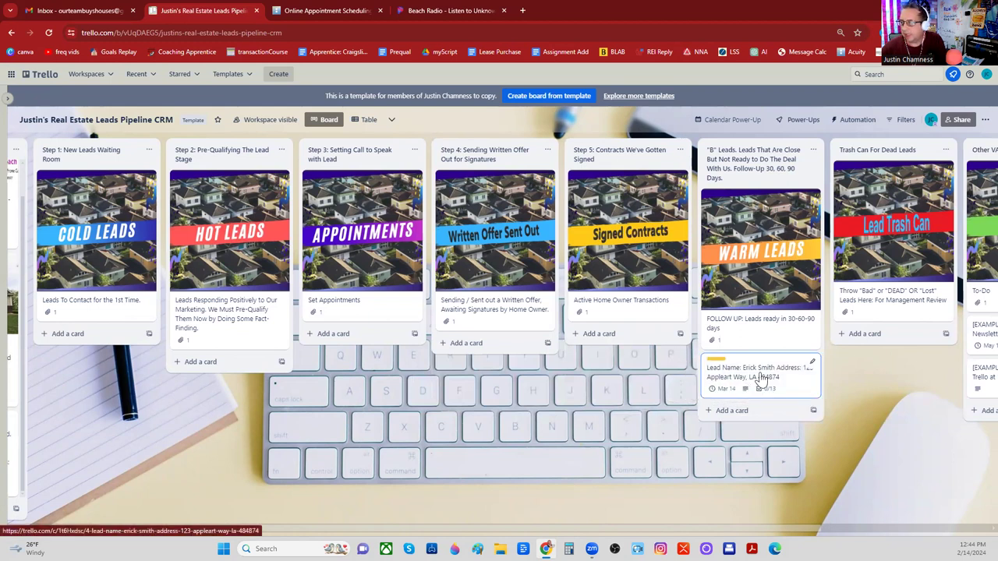
pyautogui.moveTo(756, 378); pyautogui.dragTo(275, 340)
pyautogui.moveTo(304, 371); pyautogui.dragTo(807, 360)
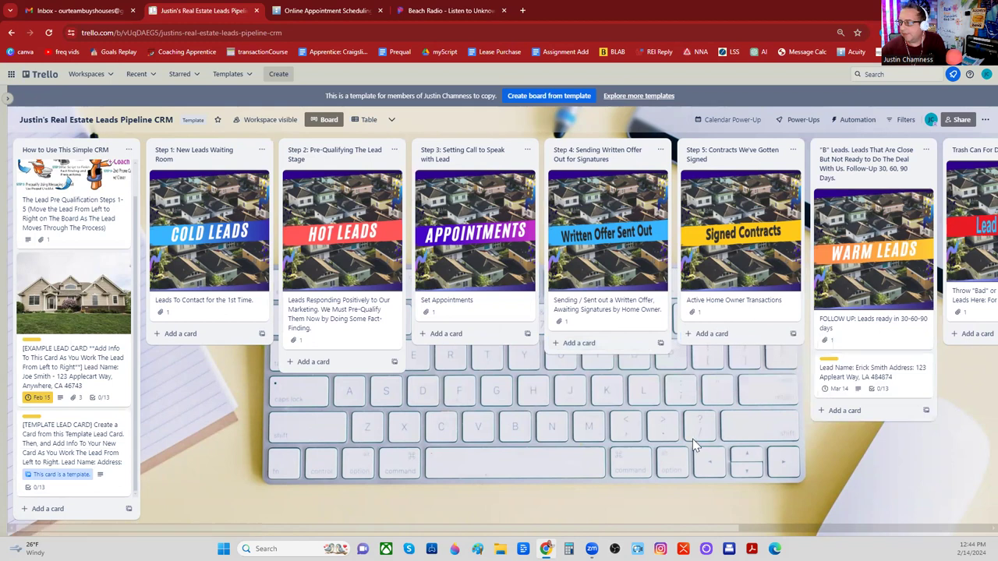
pyautogui.hscroll(3, 639, 429)
pyautogui.moveTo(621, 378); pyautogui.dragTo(498, 343)
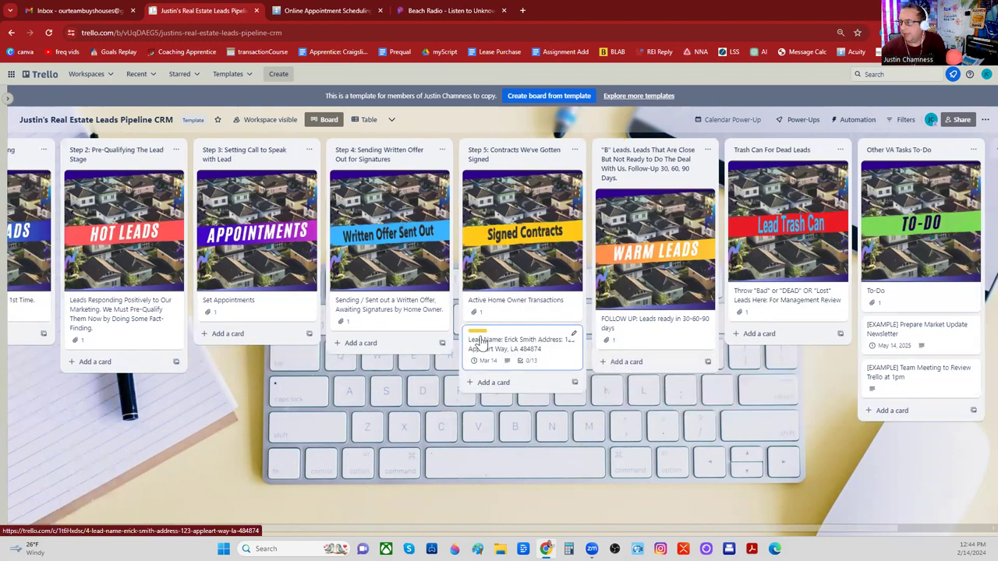